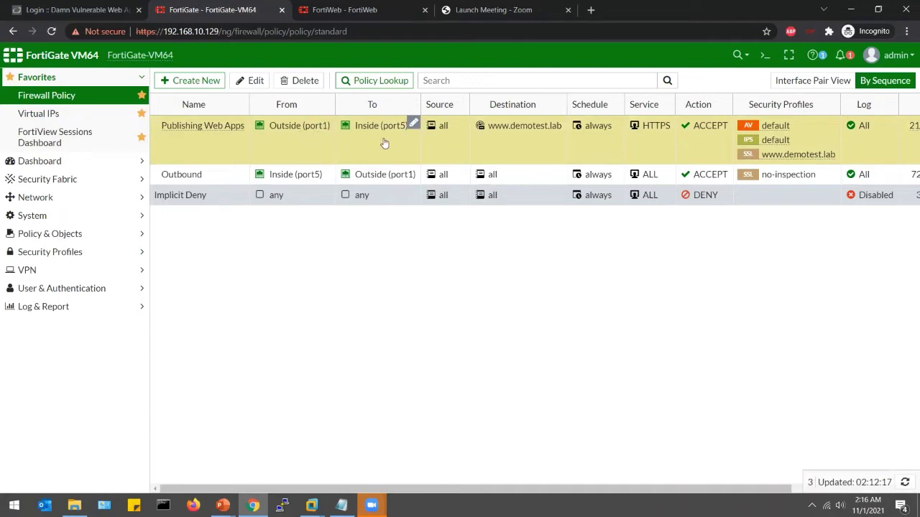
{"action": "mouse_move", "coordinate": [539, 130]}
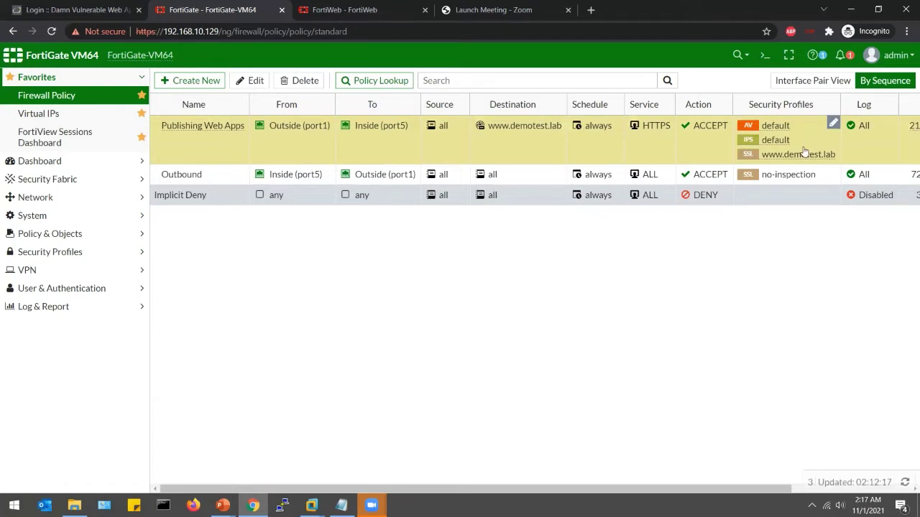
{"action": "mouse_move", "coordinate": [794, 159]}
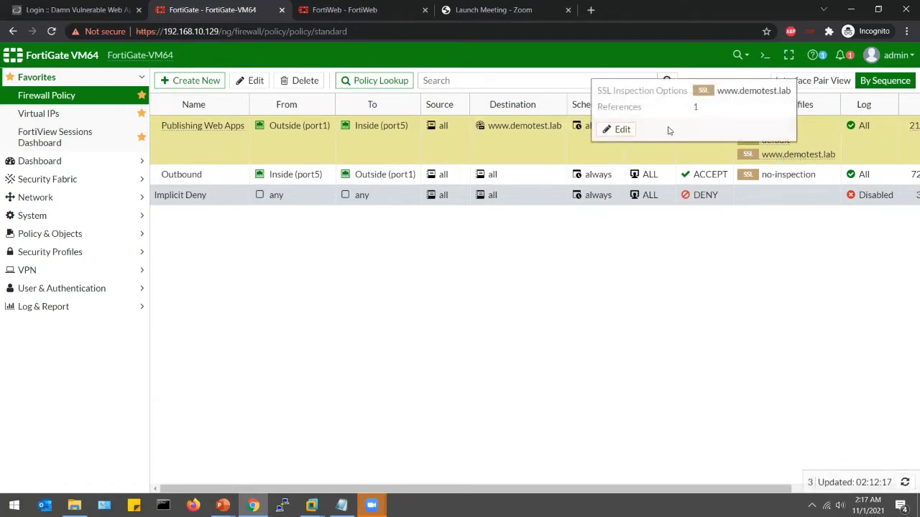
{"action": "left_click", "coordinate": [622, 129]}
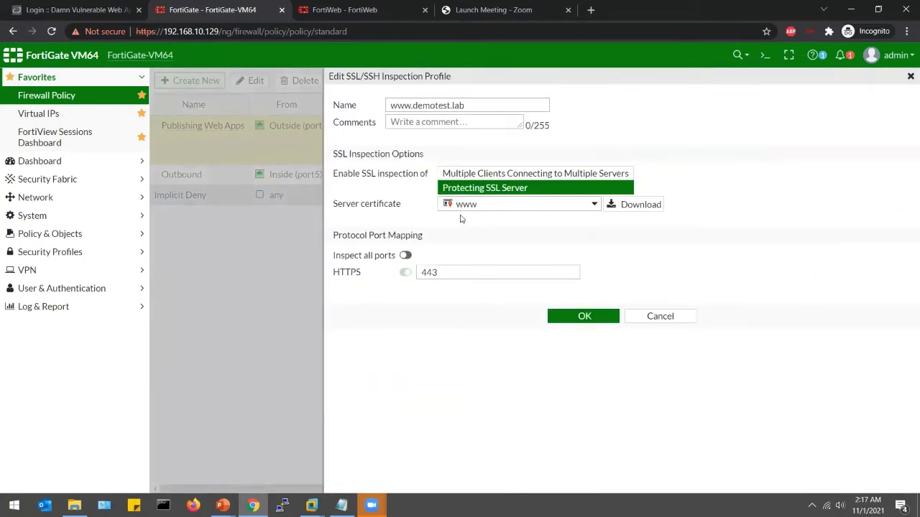
{"action": "mouse_move", "coordinate": [460, 213]}
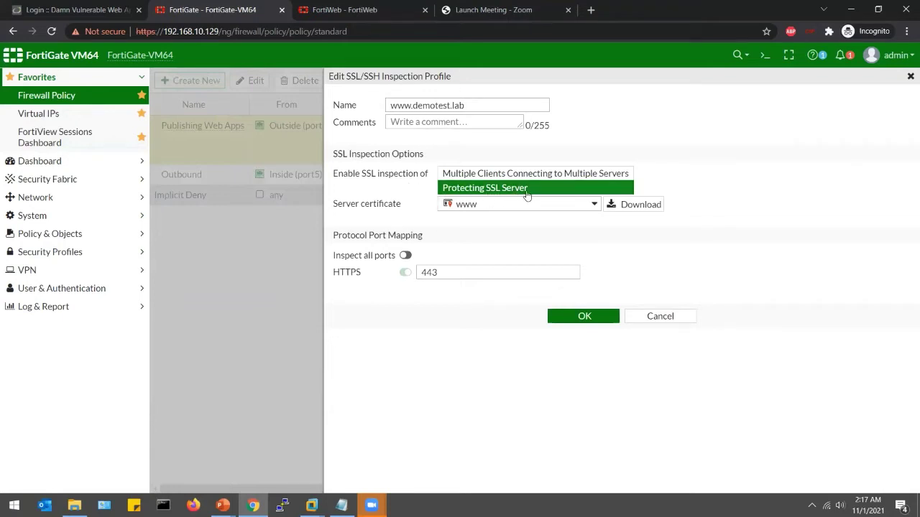
{"action": "left_click", "coordinate": [595, 324]}
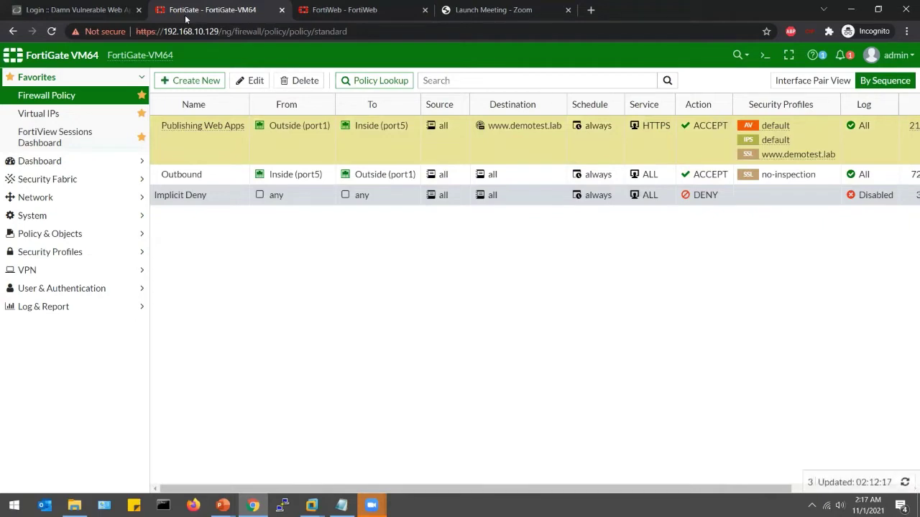
- Switch to the DVWA login tab and check its full https address
{"action": "left_click", "coordinate": [113, 5]}
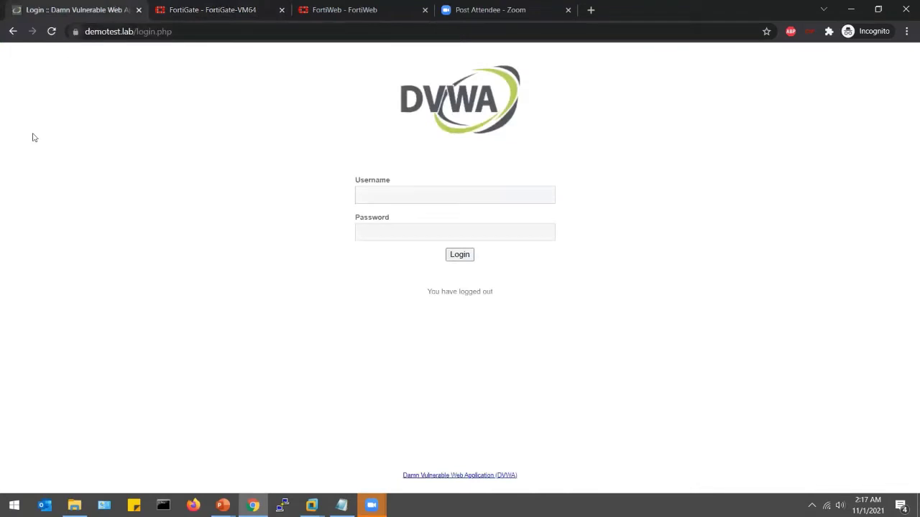
{"action": "left_click", "coordinate": [161, 32]}
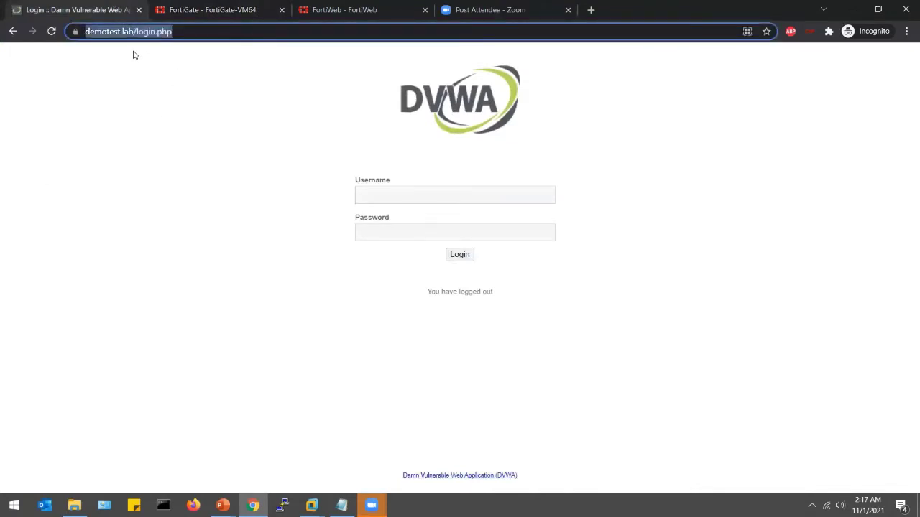
{"action": "left_click", "coordinate": [133, 54]}
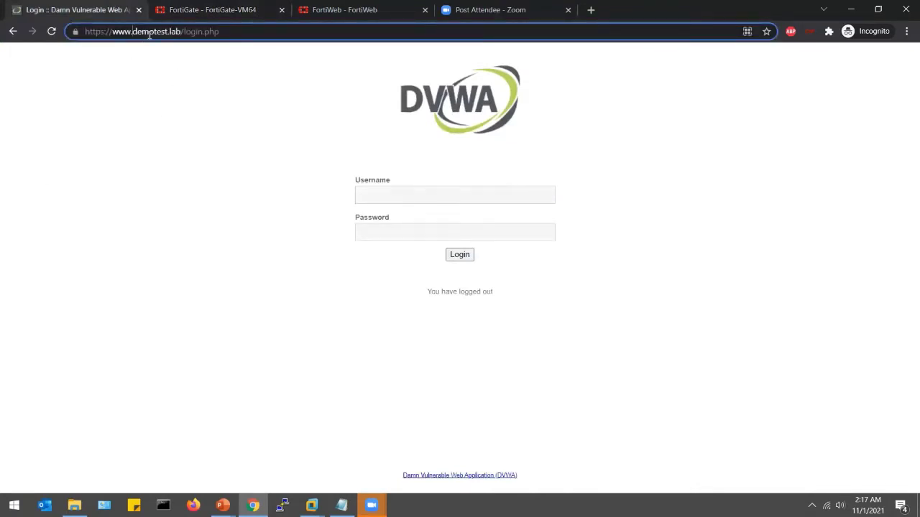
{"action": "left_click", "coordinate": [180, 117]}
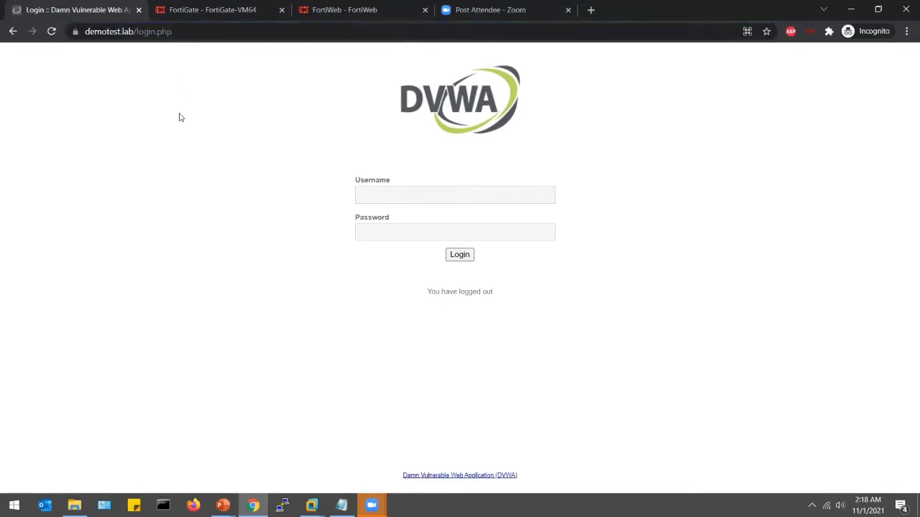
- Reload the login page with DevTools Network open and review login.php headers from 192.168.153.22:443
{"action": "right_click", "coordinate": [308, 205]}
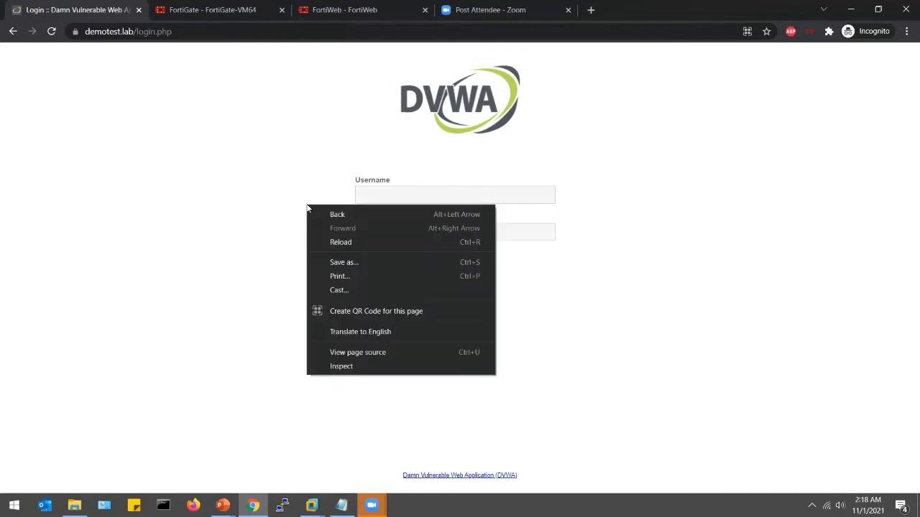
{"action": "left_click", "coordinate": [336, 367]}
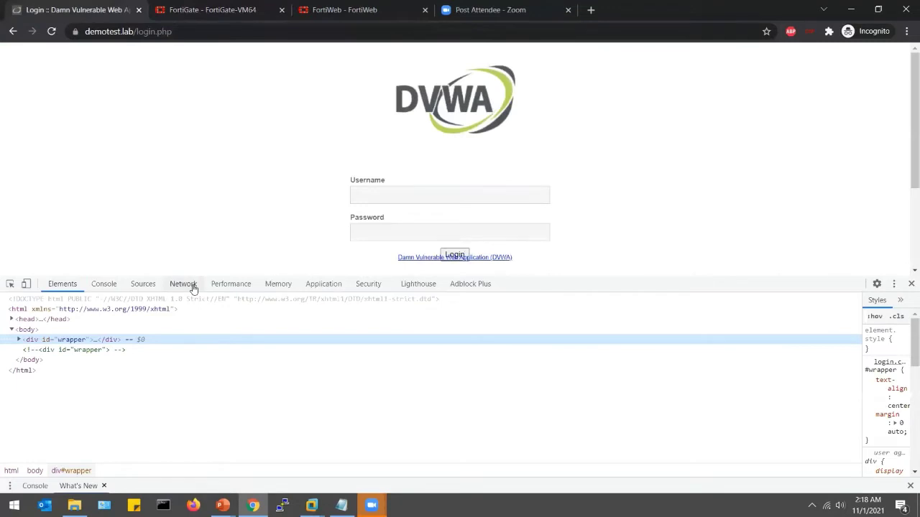
{"action": "left_click", "coordinate": [184, 285]}
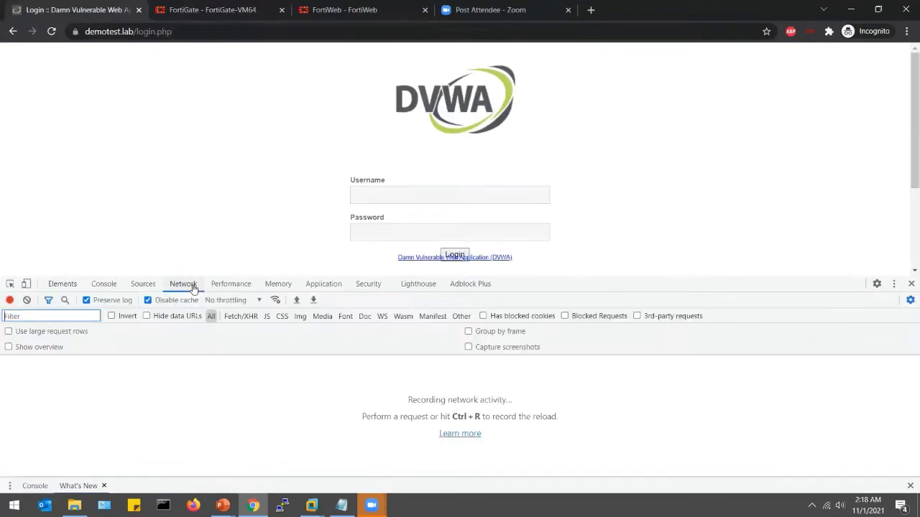
{"action": "left_click", "coordinate": [202, 31]}
{"action": "key", "text": "Return"}
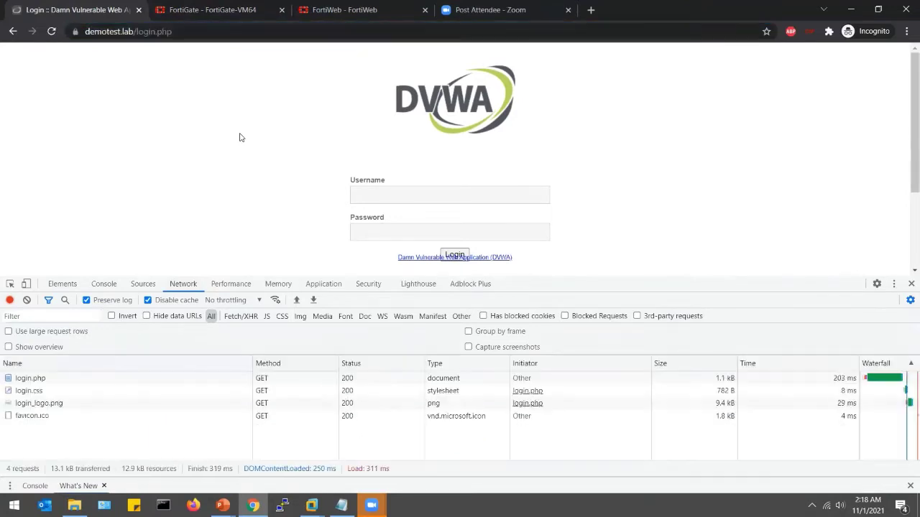
{"action": "left_click", "coordinate": [60, 378]}
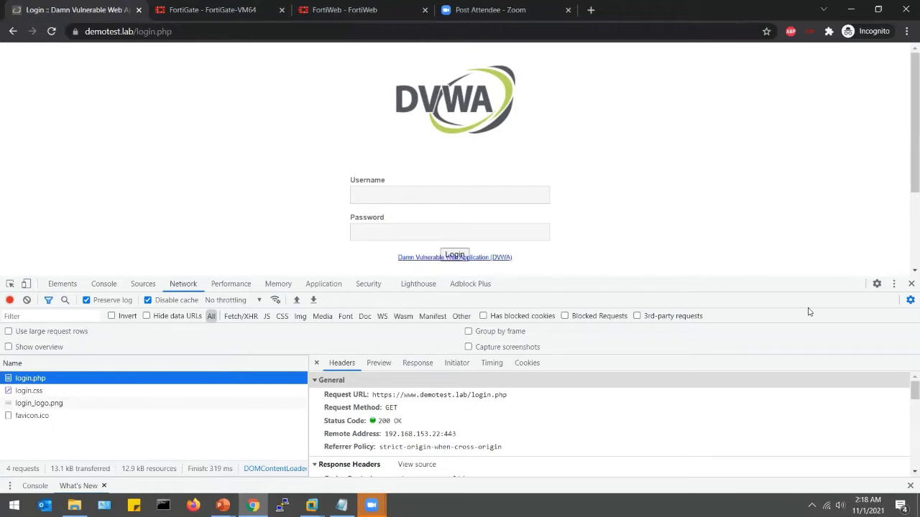
{"action": "left_click", "coordinate": [909, 284]}
- Log into DVWA as admin with the account password and go to the SQL Injection page
{"action": "left_click", "coordinate": [438, 197]}
{"action": "type", "text": "admin"}
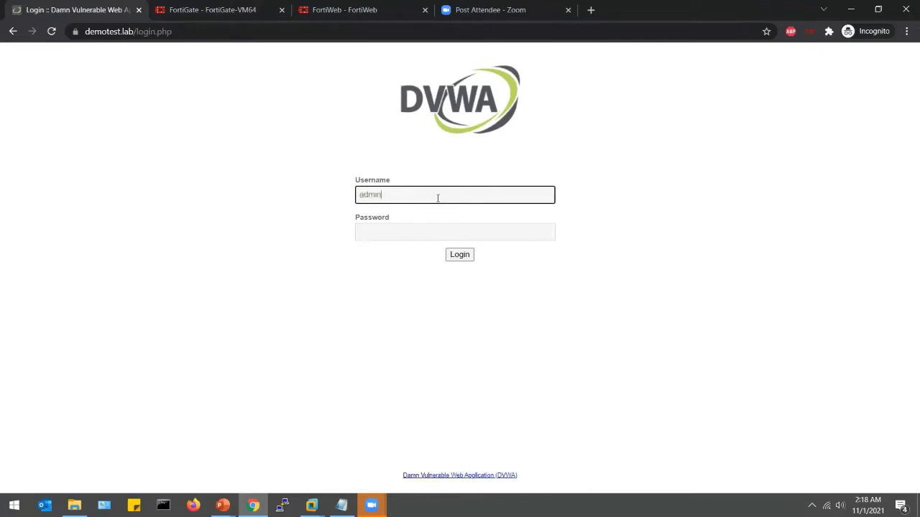
{"action": "key", "text": "Tab"}
{"action": "type", "text": "password"}
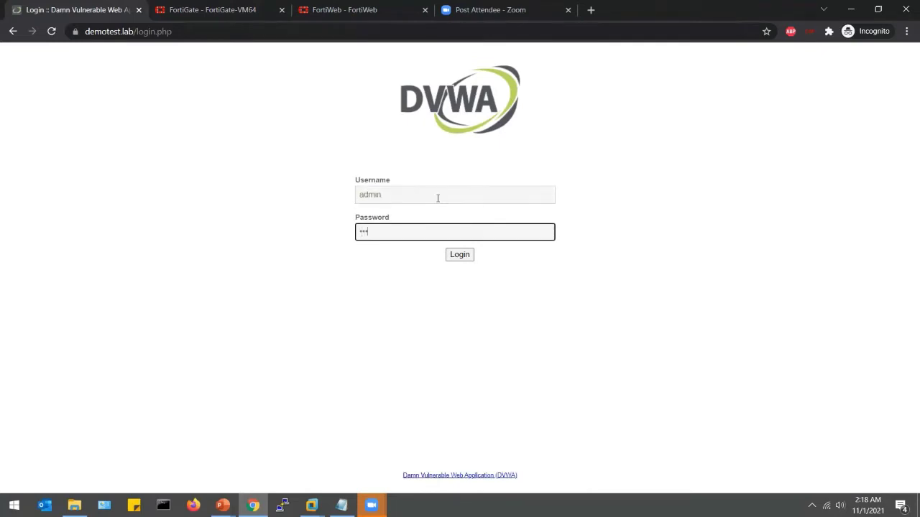
{"action": "key", "text": "Return"}
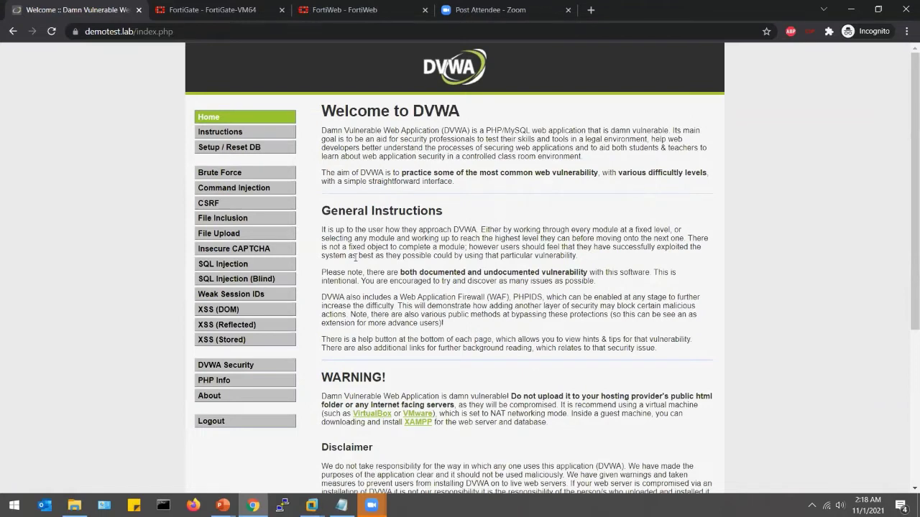
{"action": "left_click", "coordinate": [240, 265]}
{"action": "left_click", "coordinate": [405, 148]}
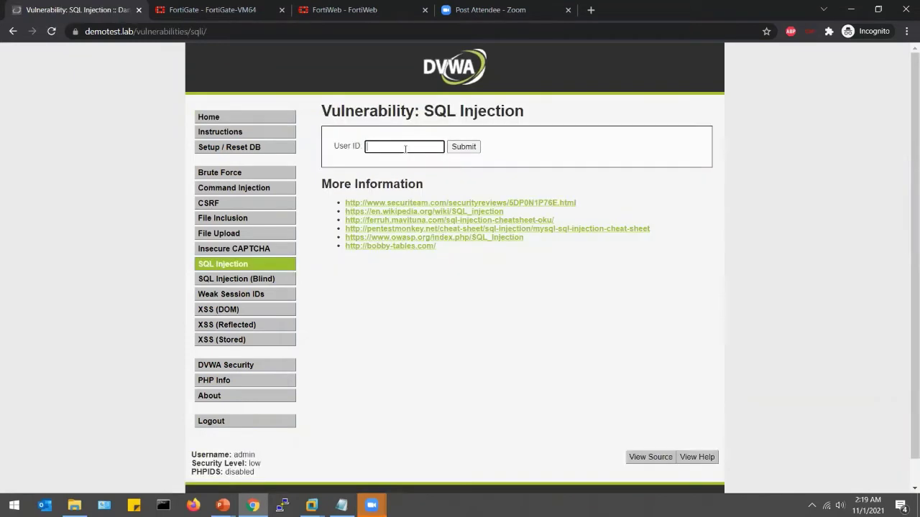
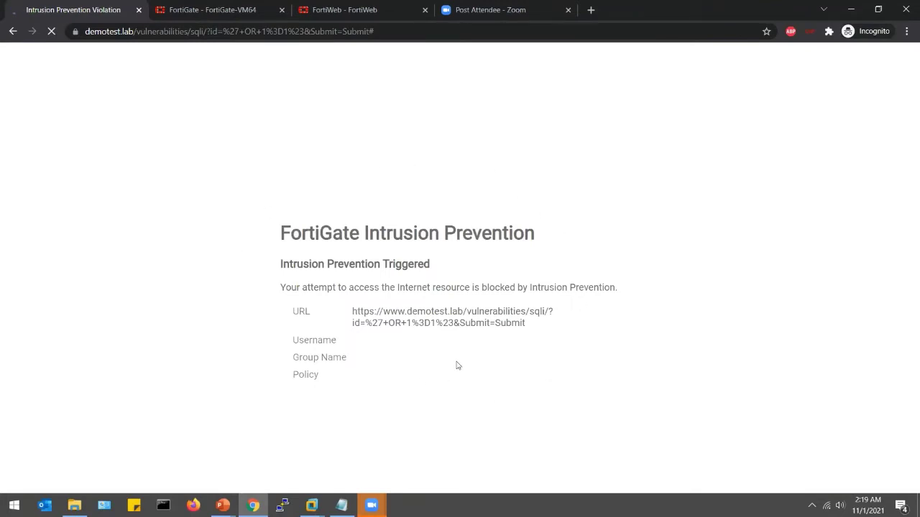
- Go back from the Intrusion Prevention block page to the DVWA SQL Injection page showing the ID 2 result
{"action": "left_click", "coordinate": [13, 31]}
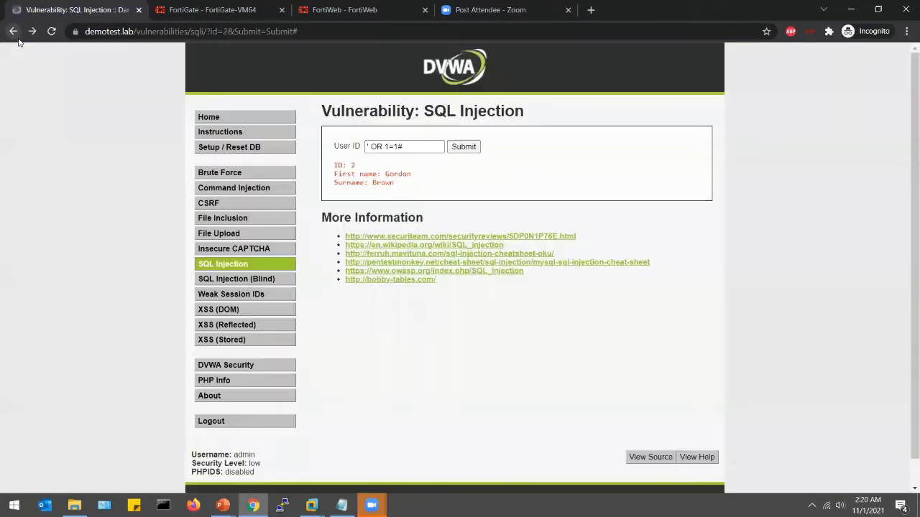
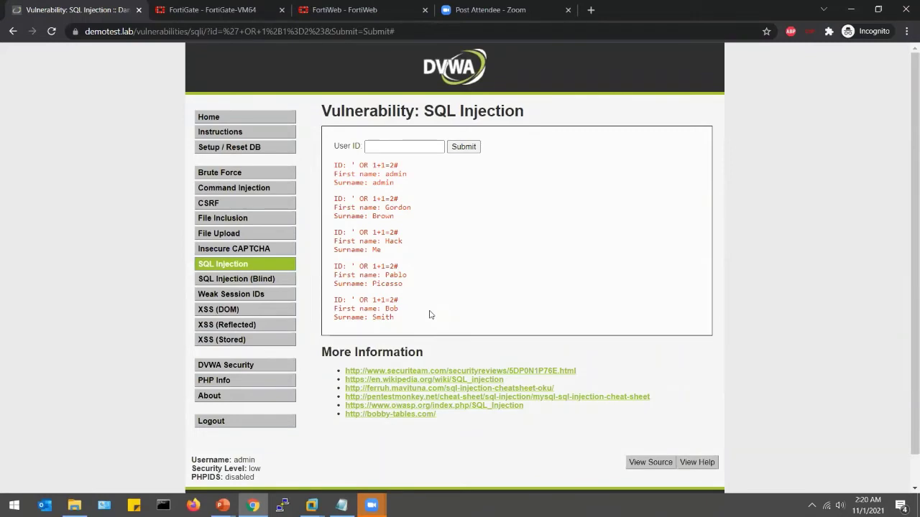
- On the XSS (Reflected) page, submit the name 'edwardo' to get the 'Hello edwardo' greeting
{"action": "left_click", "coordinate": [237, 327]}
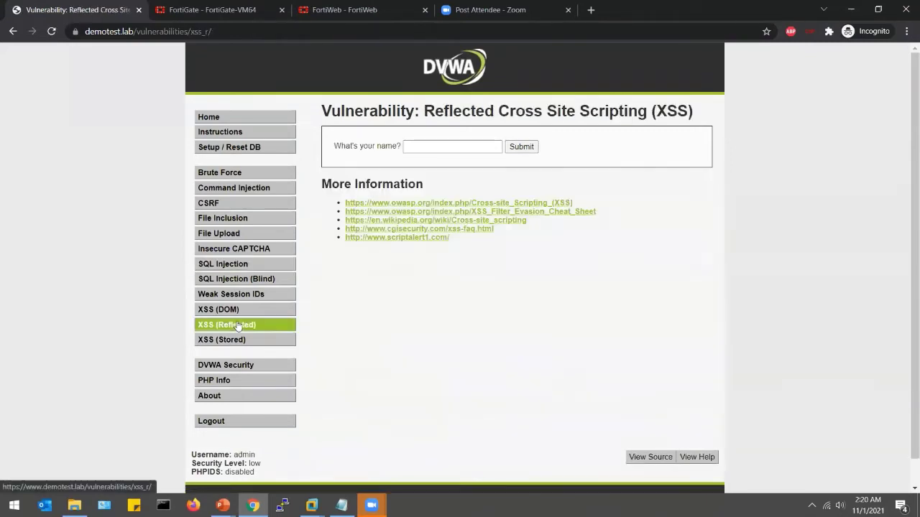
{"action": "left_click", "coordinate": [420, 149]}
{"action": "type", "text": "edwardo"}
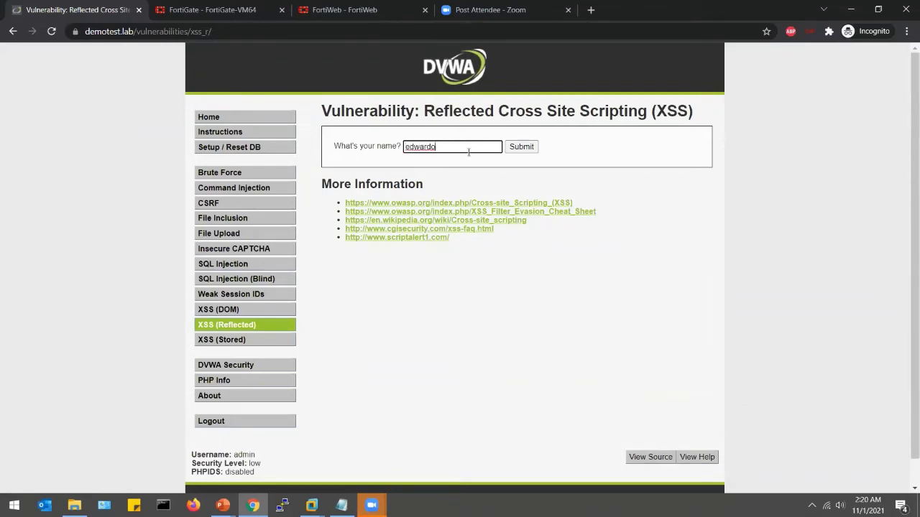
{"action": "left_click", "coordinate": [521, 147]}
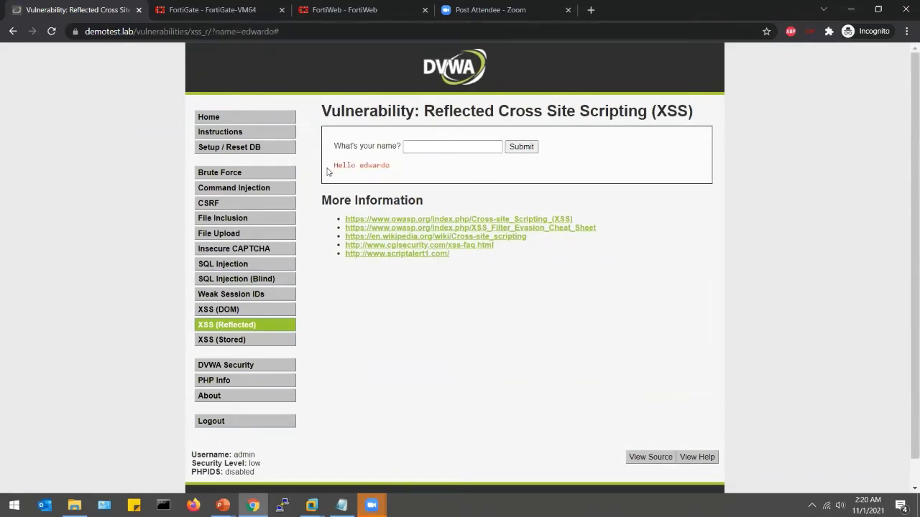
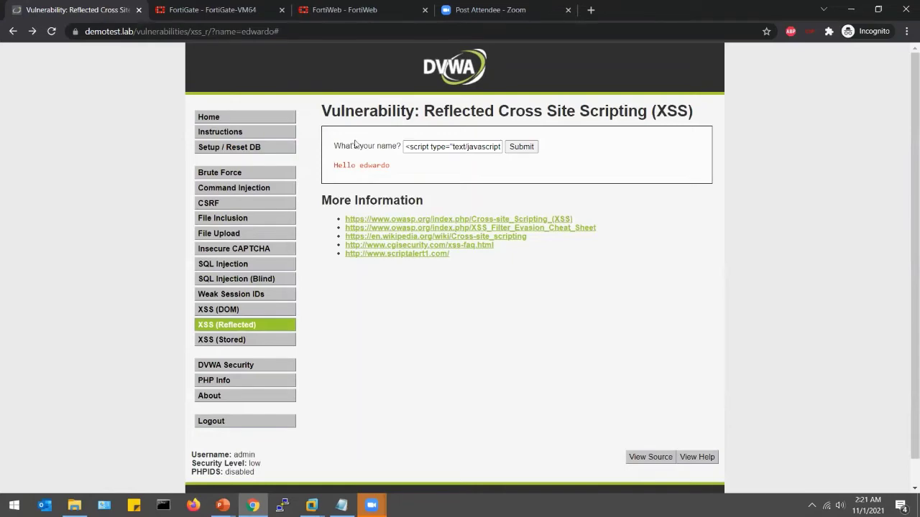
- Switch to the FortiWeb tab to view its status dashboard and attack log
{"action": "left_click", "coordinate": [330, 12]}
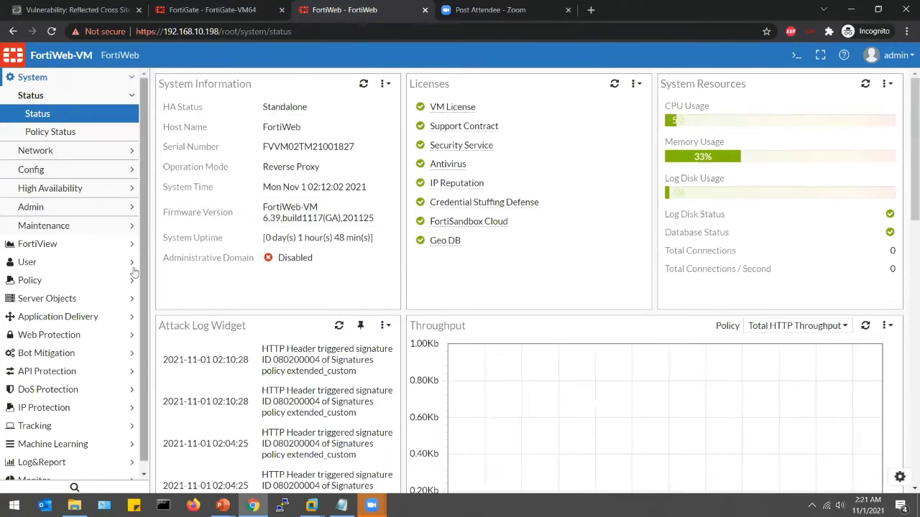
- Open Server Objects > Certificates > Local, begin a Certificate-type import, then cancel it
{"action": "left_click", "coordinate": [102, 299]}
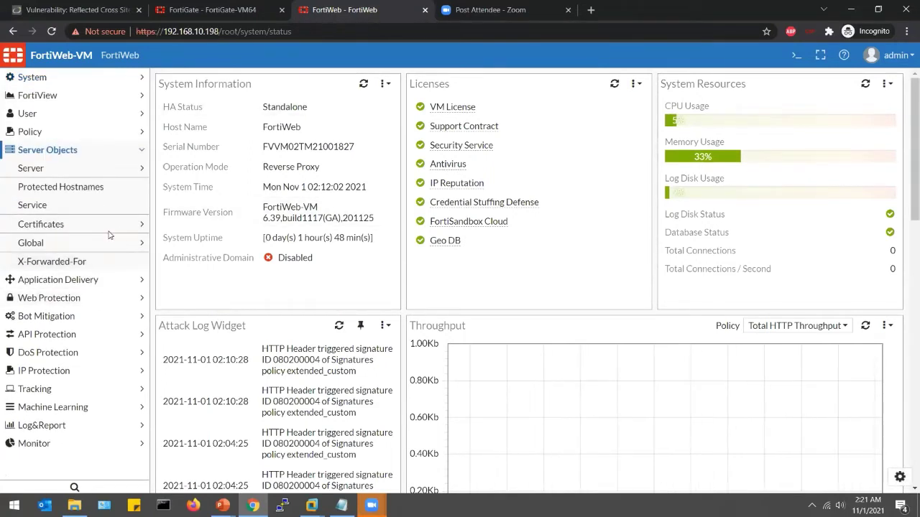
{"action": "left_click", "coordinate": [71, 224]}
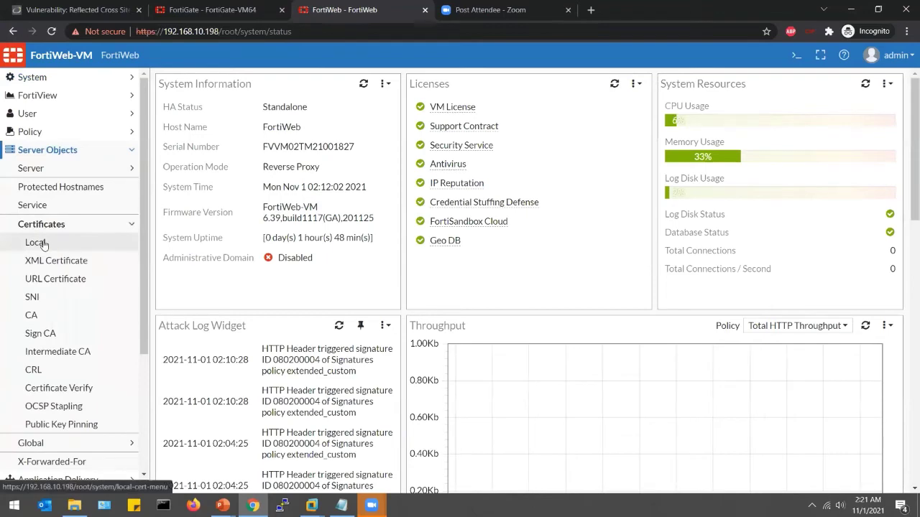
{"action": "left_click", "coordinate": [41, 244]}
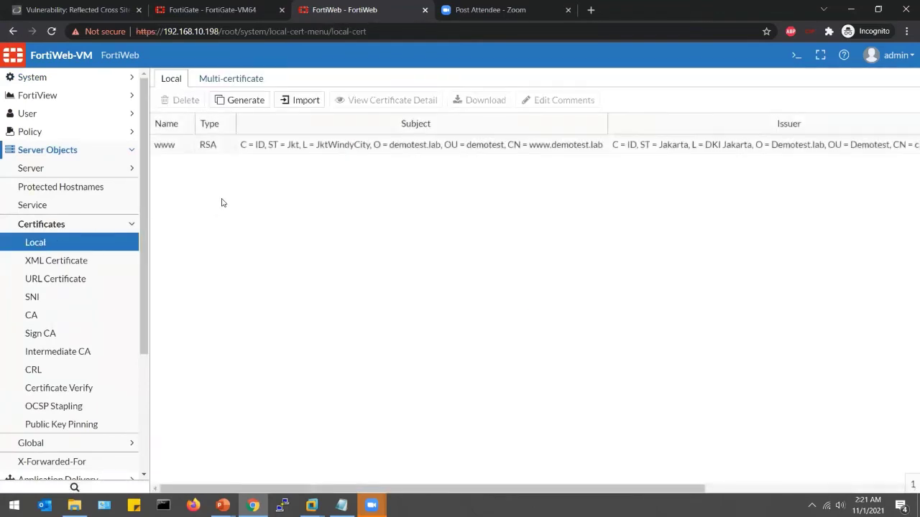
{"action": "left_click", "coordinate": [307, 102]}
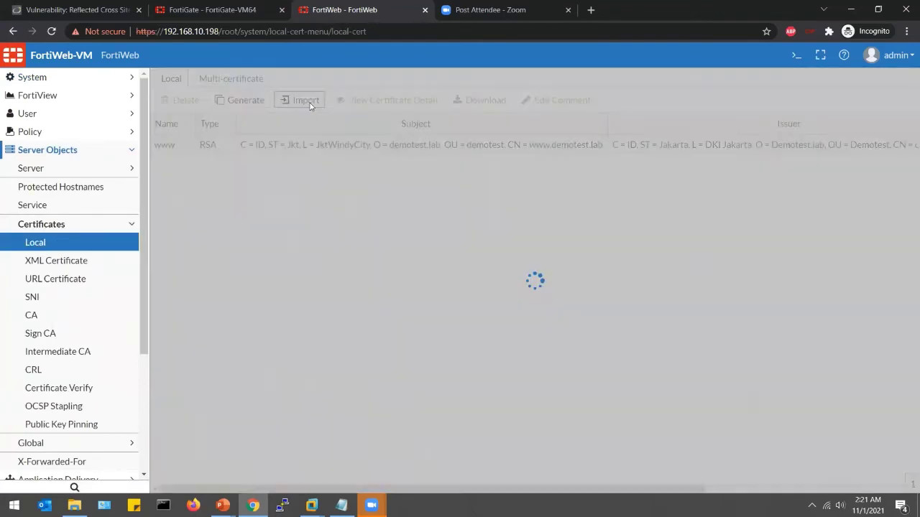
{"action": "left_click", "coordinate": [311, 125]}
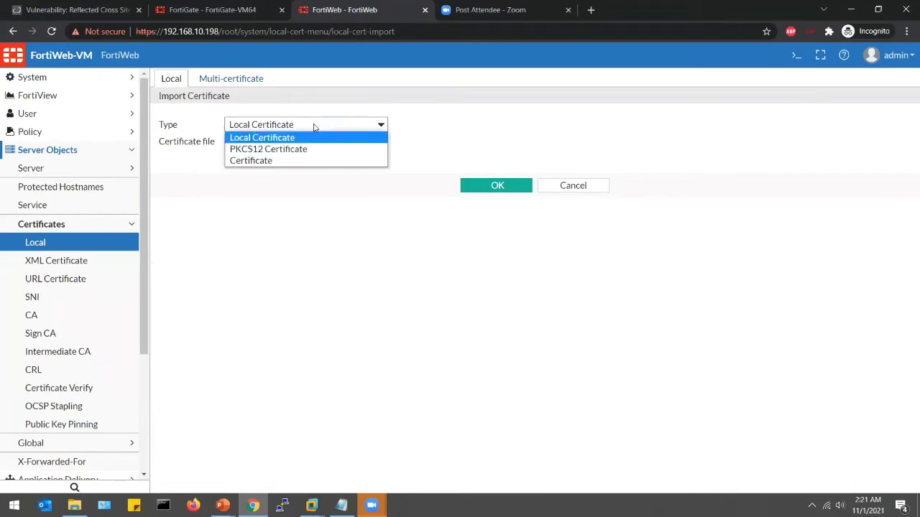
{"action": "left_click", "coordinate": [304, 161]}
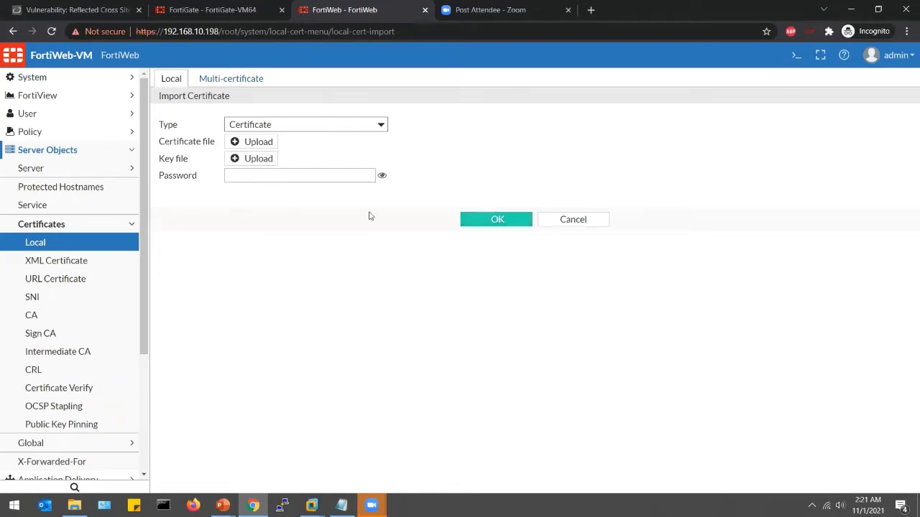
{"action": "left_click", "coordinate": [122, 238]}
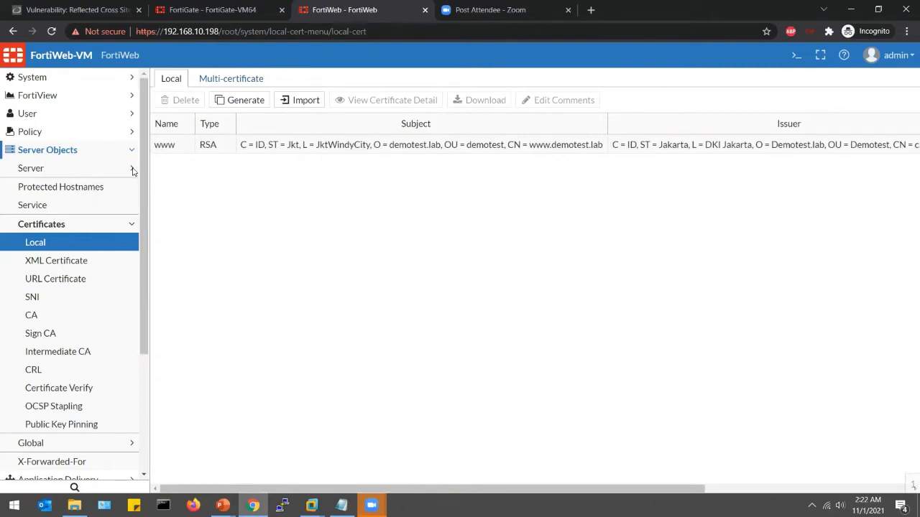
- Under Server Objects > Server > Server Pool, create single-server pool pool_dvwa
{"action": "left_click", "coordinate": [43, 168]}
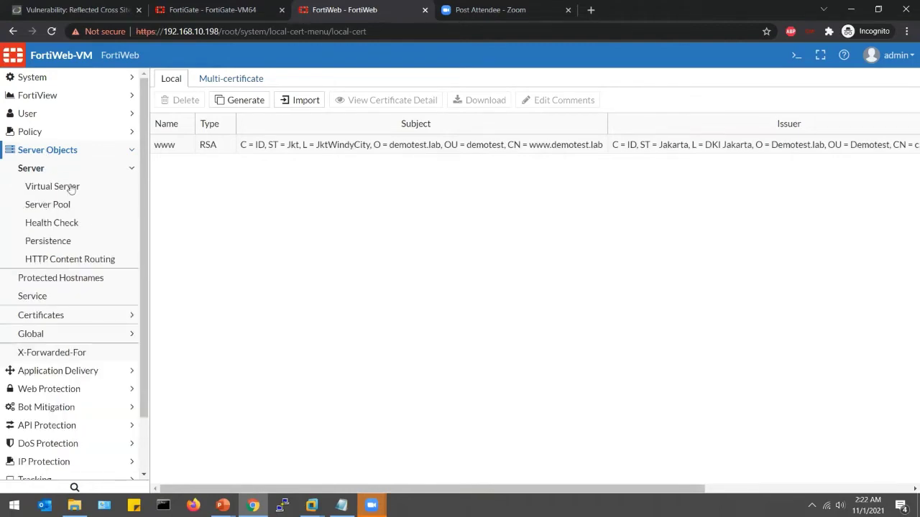
{"action": "left_click", "coordinate": [59, 209]}
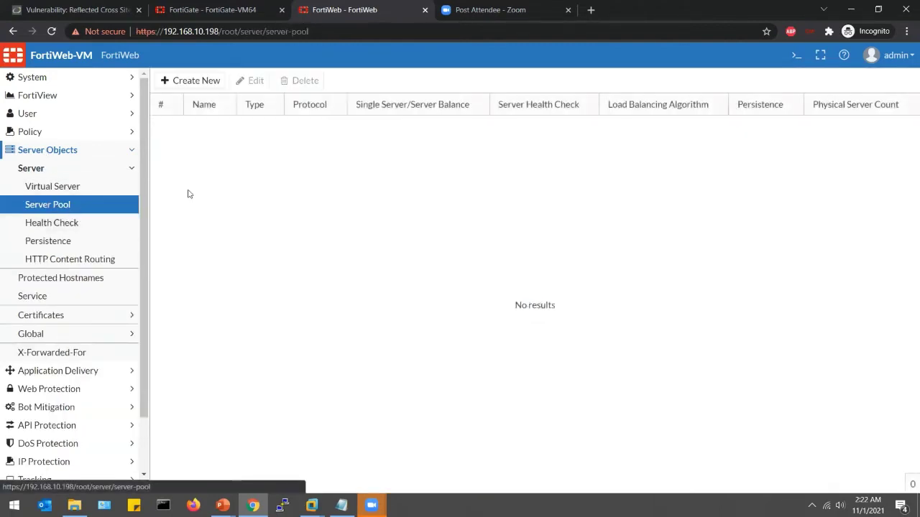
{"action": "left_click", "coordinate": [198, 81]}
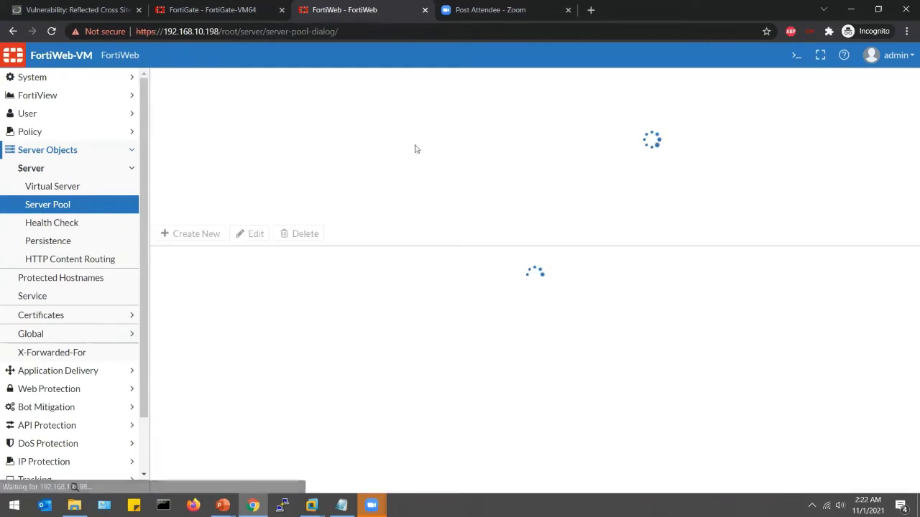
{"action": "left_click", "coordinate": [362, 104]}
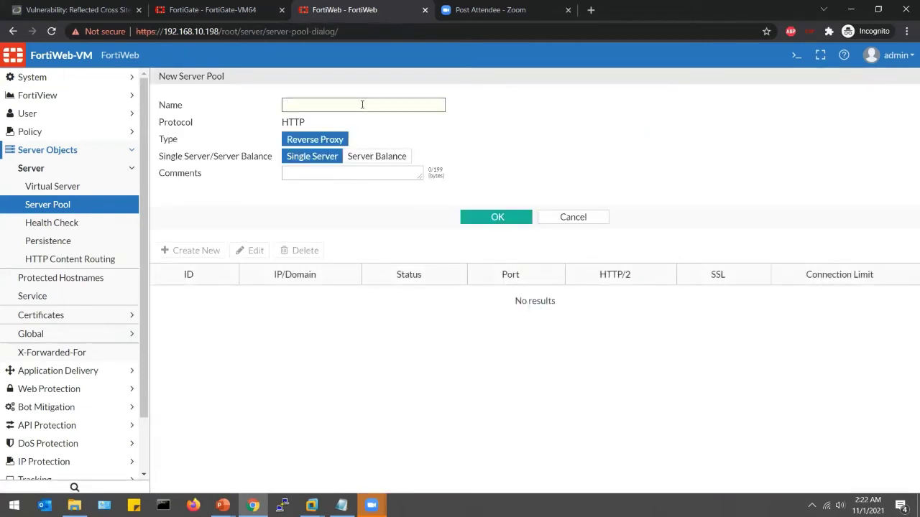
{"action": "type", "text": "pool_dvwa"}
{"action": "left_click", "coordinate": [314, 161]}
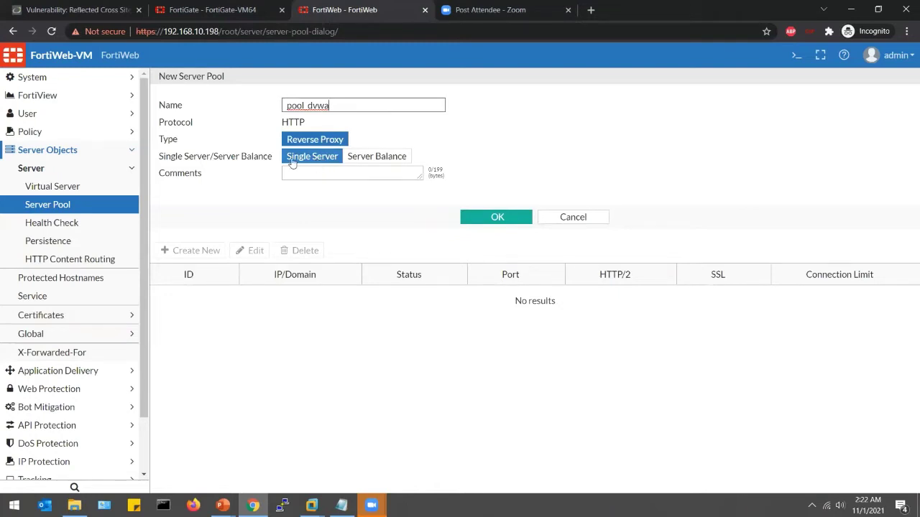
{"action": "left_click", "coordinate": [496, 218]}
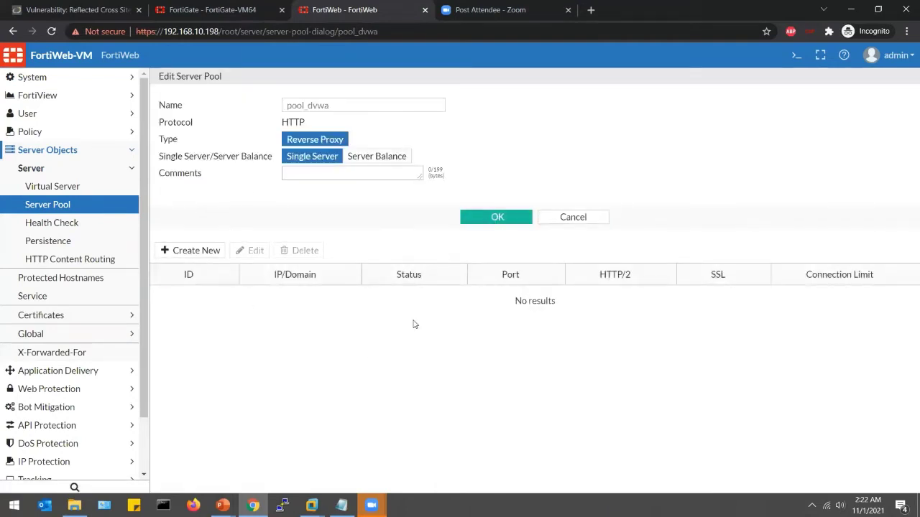
- Add server 192.168.10.22 on port 443 with SSL on, then save pool_dvwa
{"action": "left_click", "coordinate": [213, 255]}
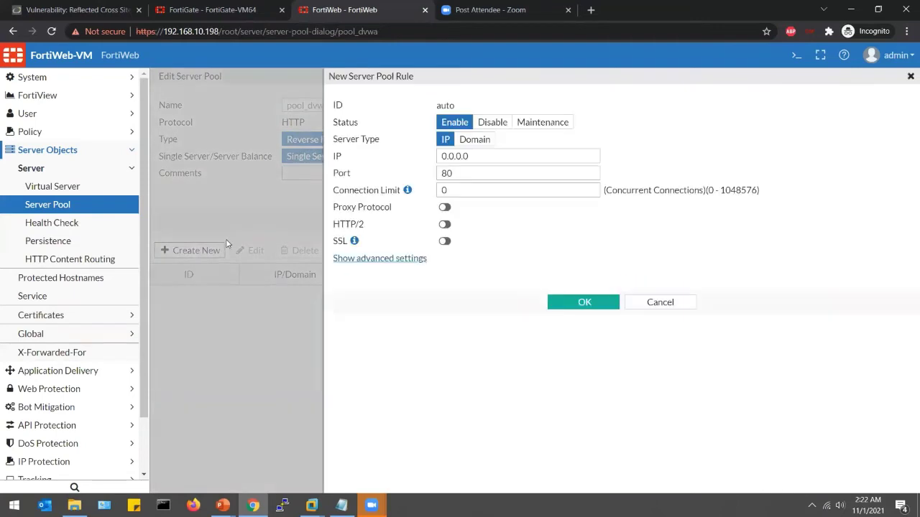
{"action": "left_click_drag", "start_coordinate": [514, 158], "coordinate": [405, 158]}
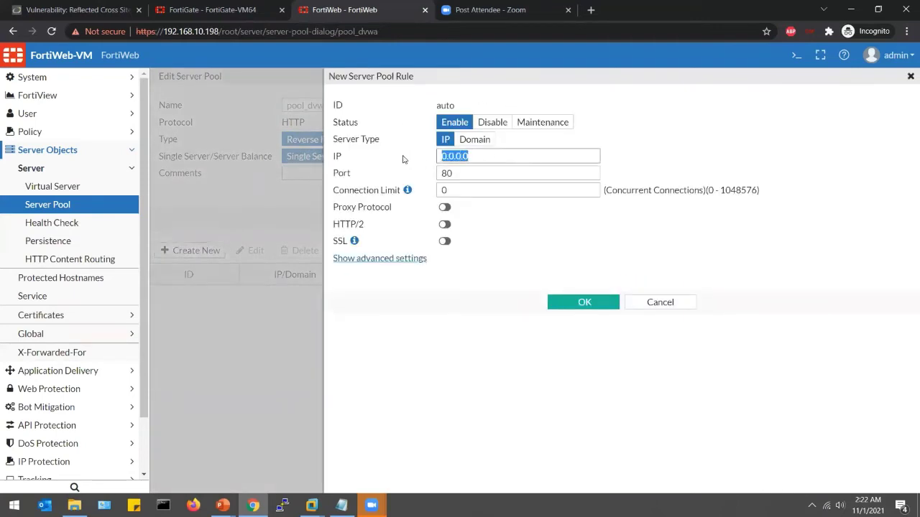
{"action": "type", "text": "192.168."}
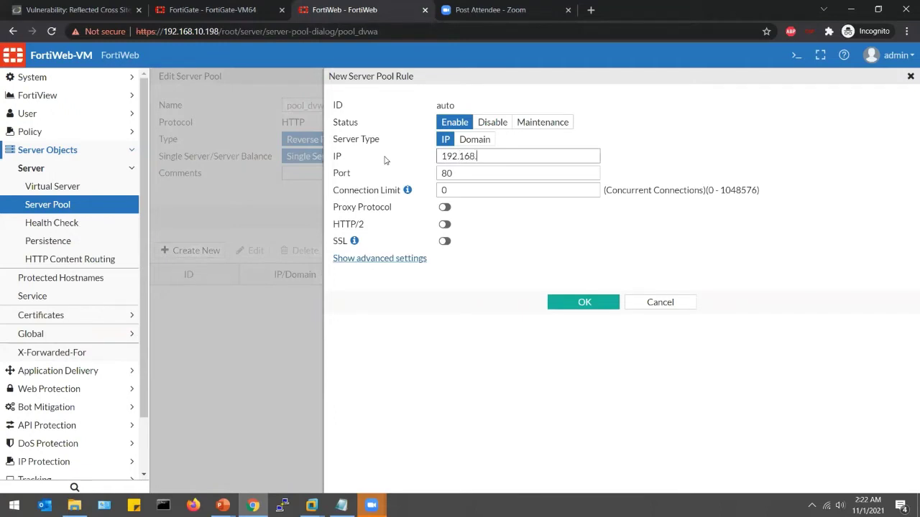
{"action": "type", "text": "10.22"}
{"action": "key", "text": "Tab"}
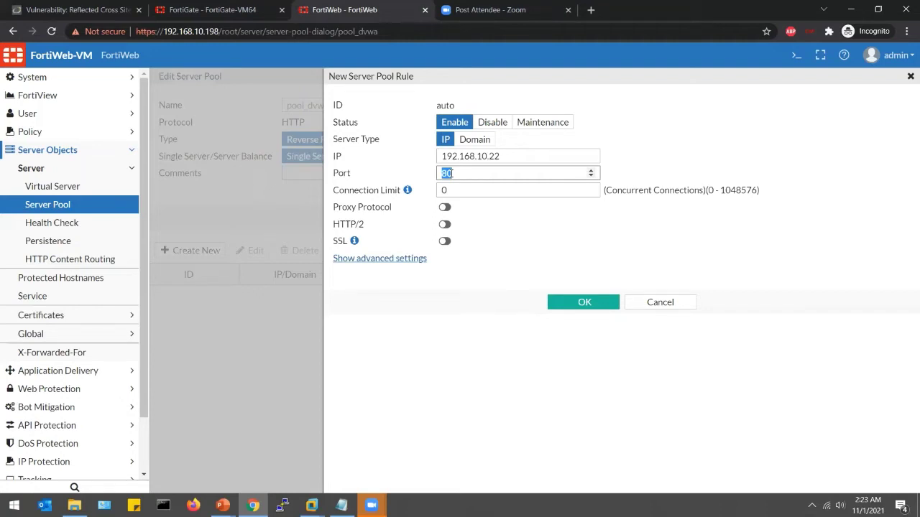
{"action": "type", "text": "443"}
{"action": "left_click", "coordinate": [445, 242]}
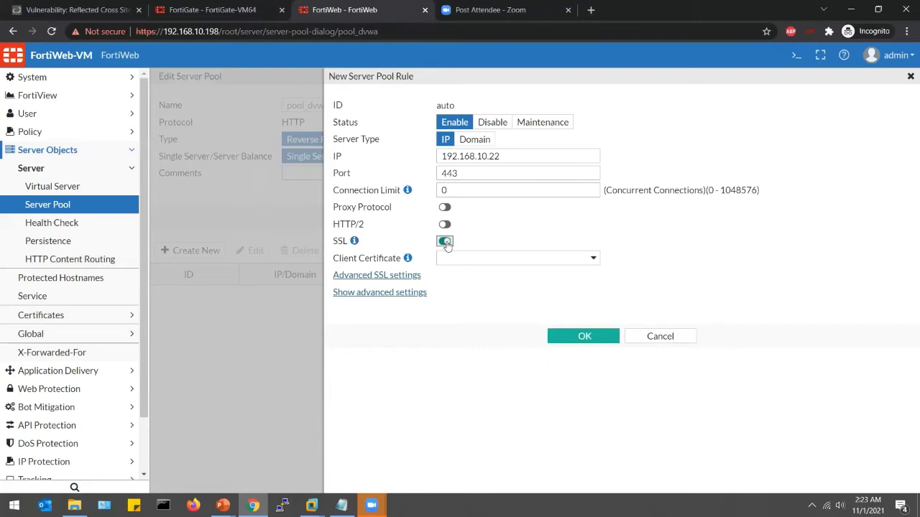
{"action": "left_click", "coordinate": [582, 335]}
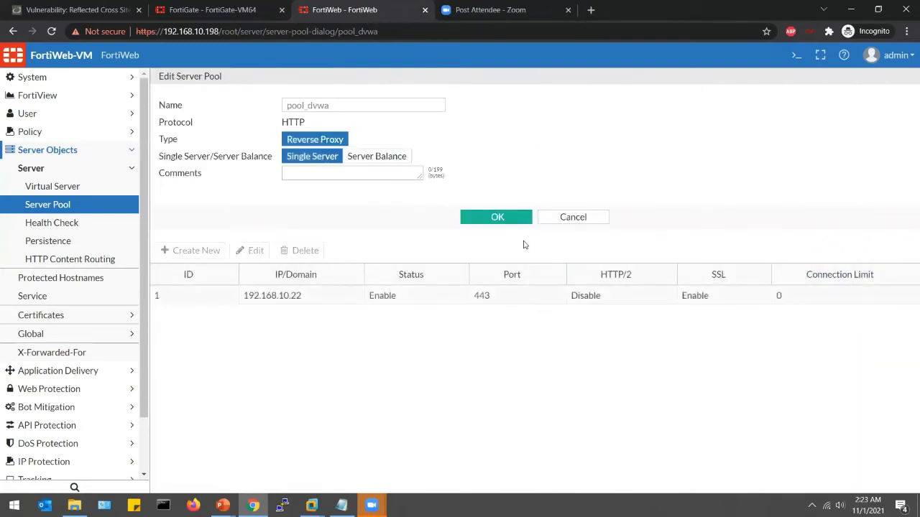
{"action": "left_click", "coordinate": [497, 218]}
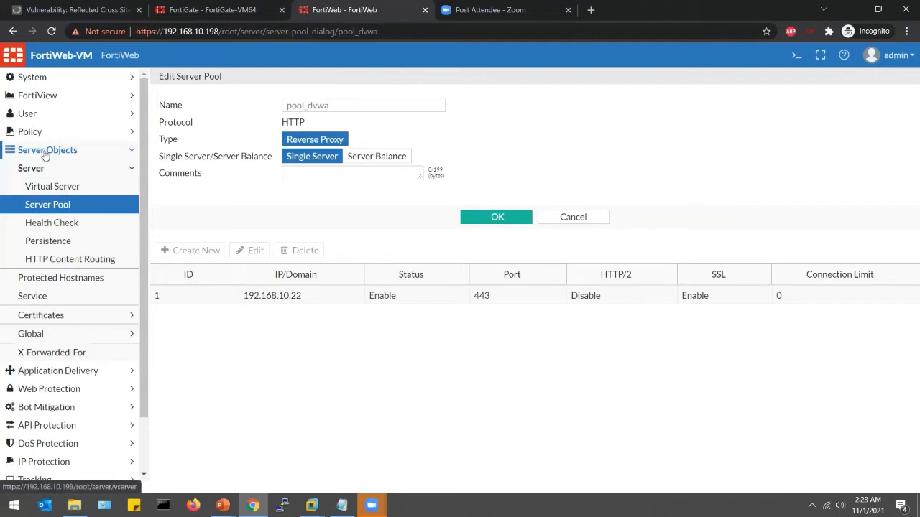
- Create a new virtual server named vs_dvwa
{"action": "left_click", "coordinate": [54, 186]}
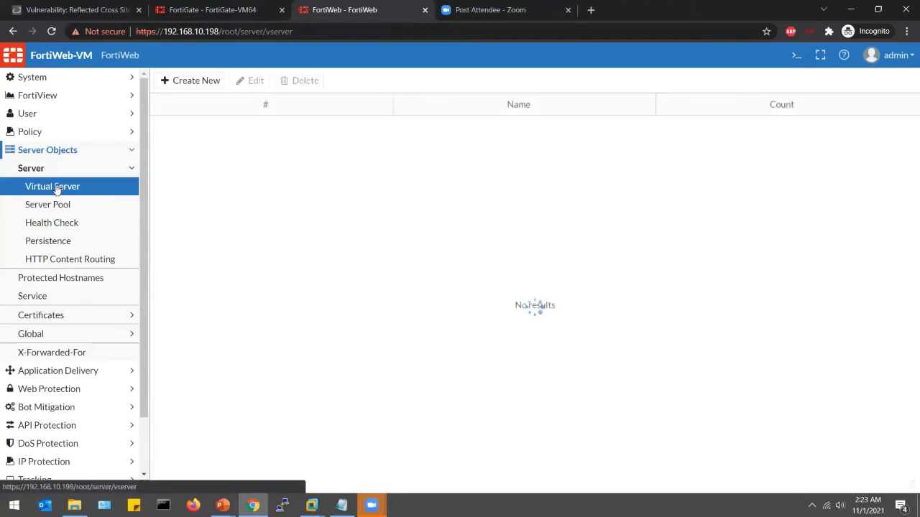
{"action": "left_click", "coordinate": [199, 83]}
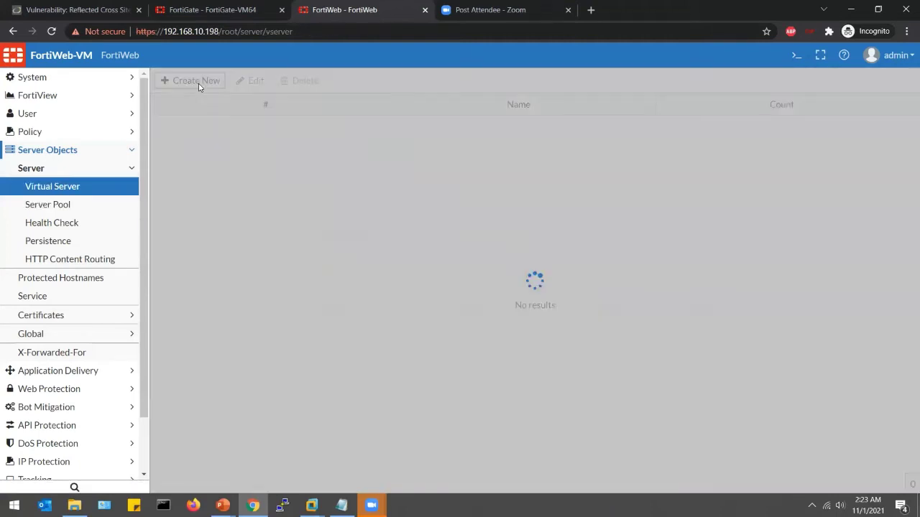
{"action": "left_click", "coordinate": [288, 105]}
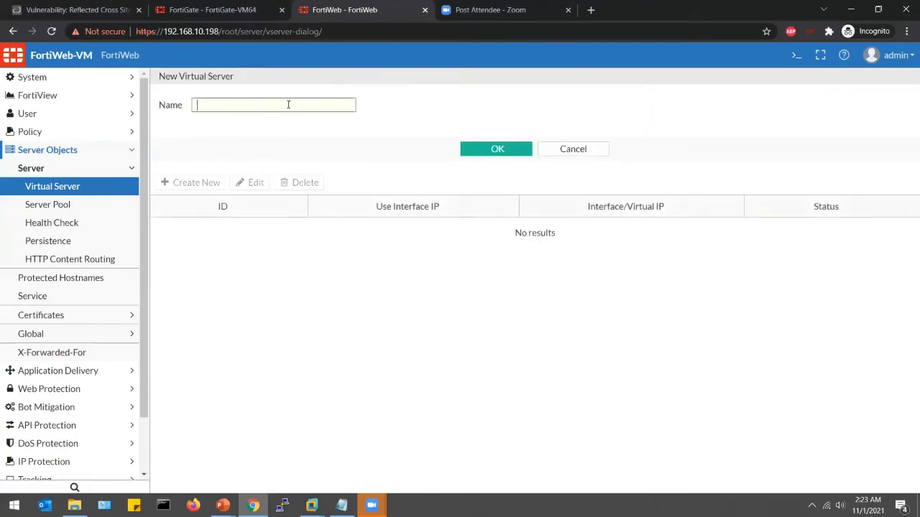
{"action": "type", "text": "vs dvwa"}
{"action": "left_click", "coordinate": [474, 148]}
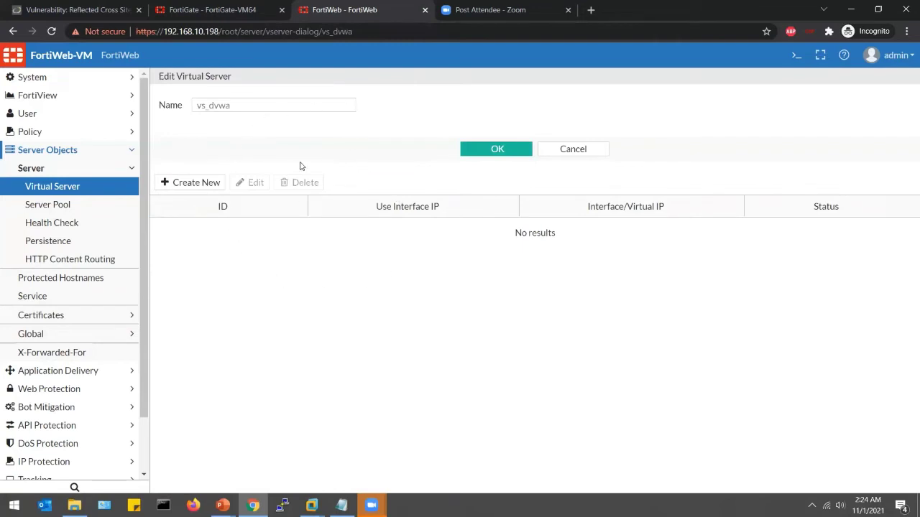
- Add a member to vs_dvwa and begin creating a new virtual IP for it
{"action": "left_click", "coordinate": [222, 184]}
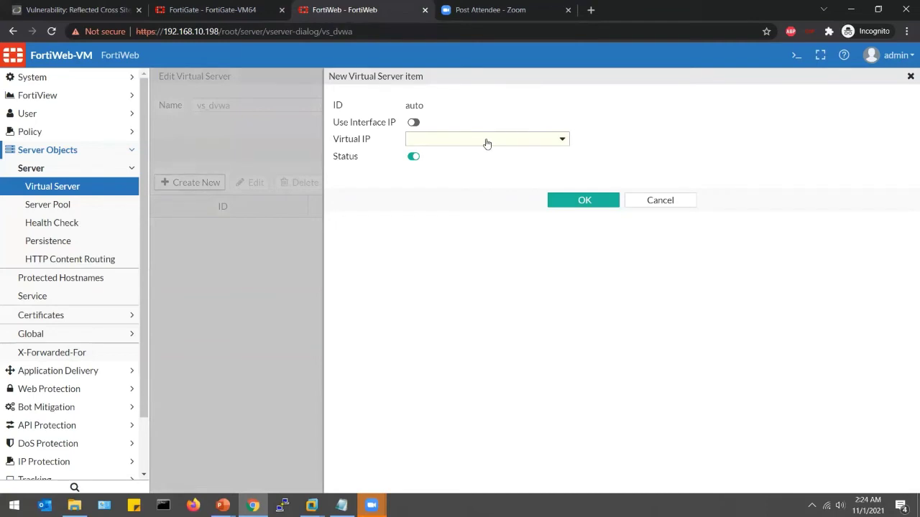
{"action": "left_click", "coordinate": [487, 143]}
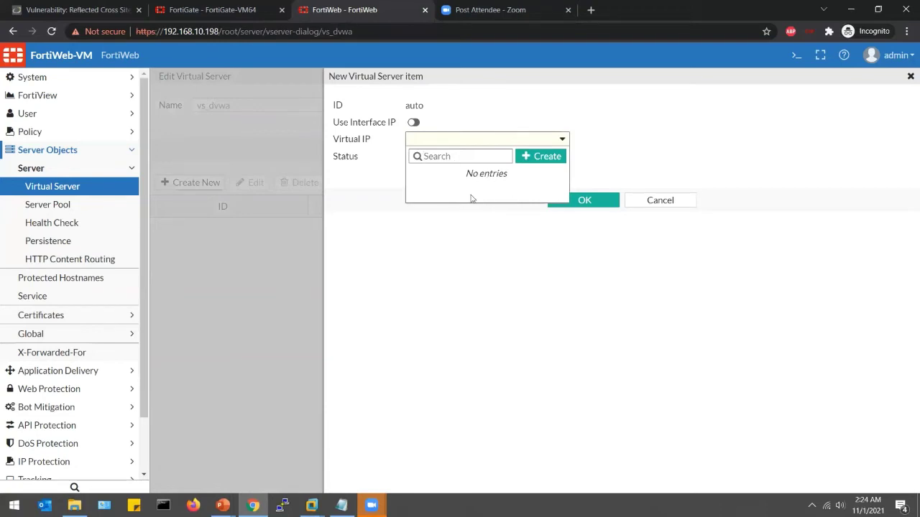
{"action": "left_click", "coordinate": [531, 157]}
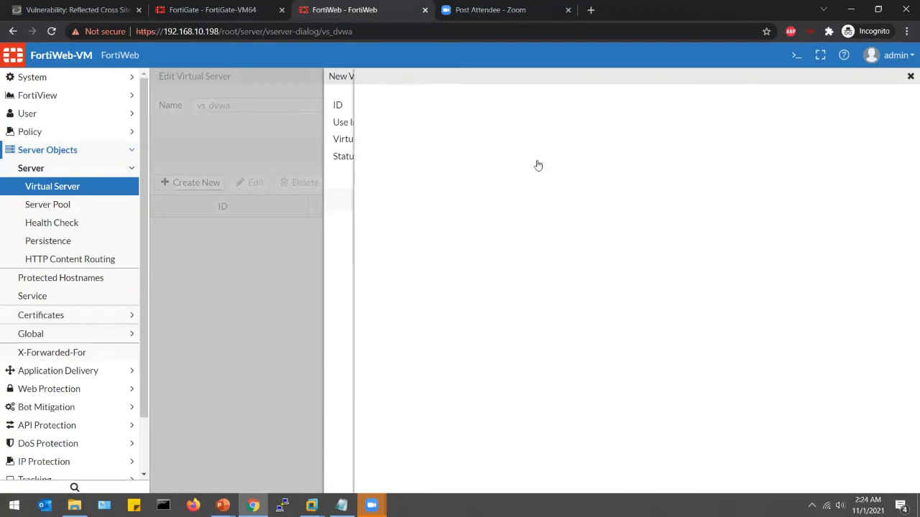
- Create virtual IP vip_dvwa with address 192.168.10.23/32 on interface port1
{"action": "left_click", "coordinate": [469, 103]}
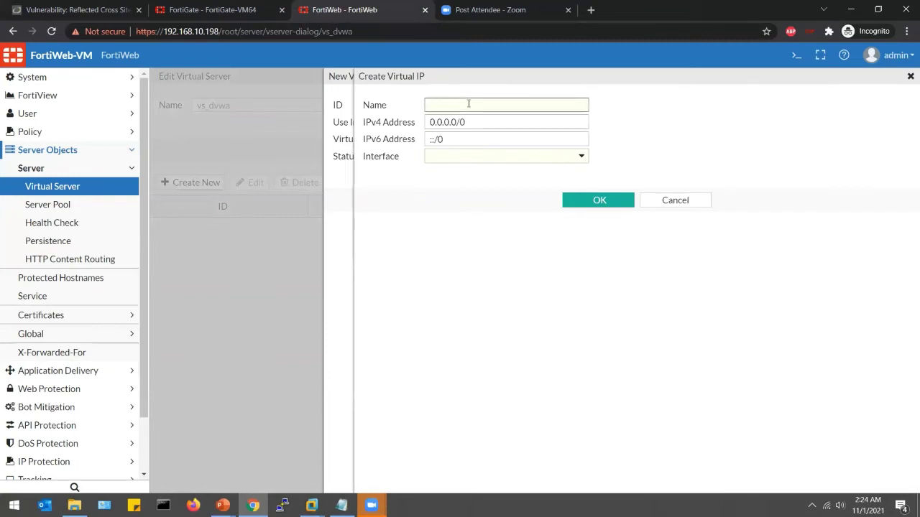
{"action": "type", "text": "vip_dvwa"}
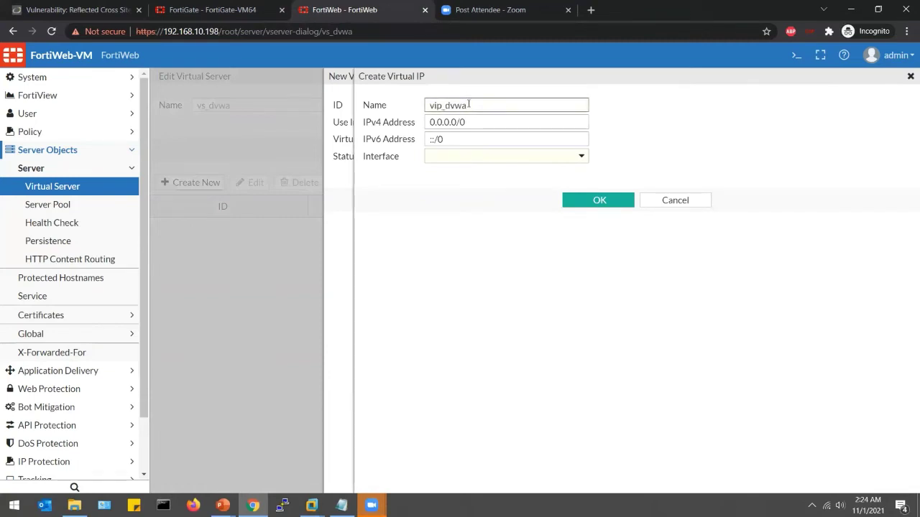
{"action": "key", "text": "Tab"}
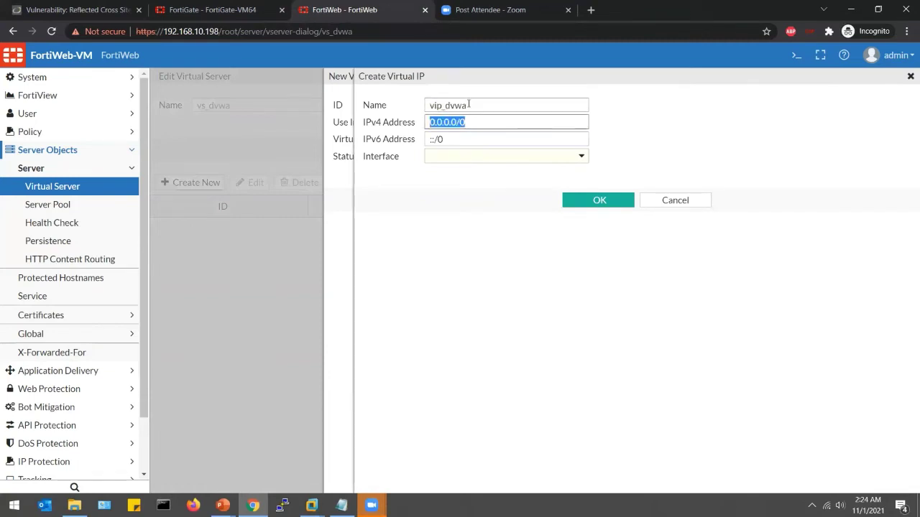
{"action": "type", "text": "192.168."}
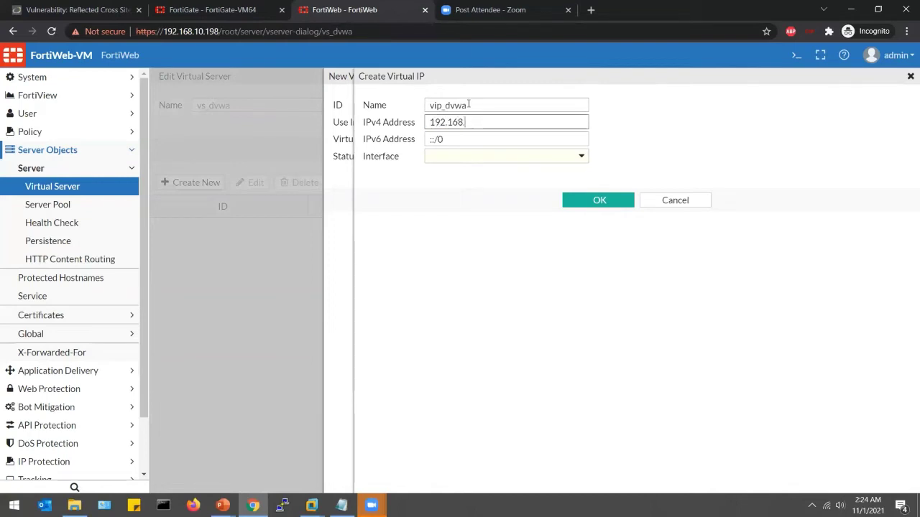
{"action": "type", "text": "10.23/32"}
{"action": "left_click", "coordinate": [519, 164]}
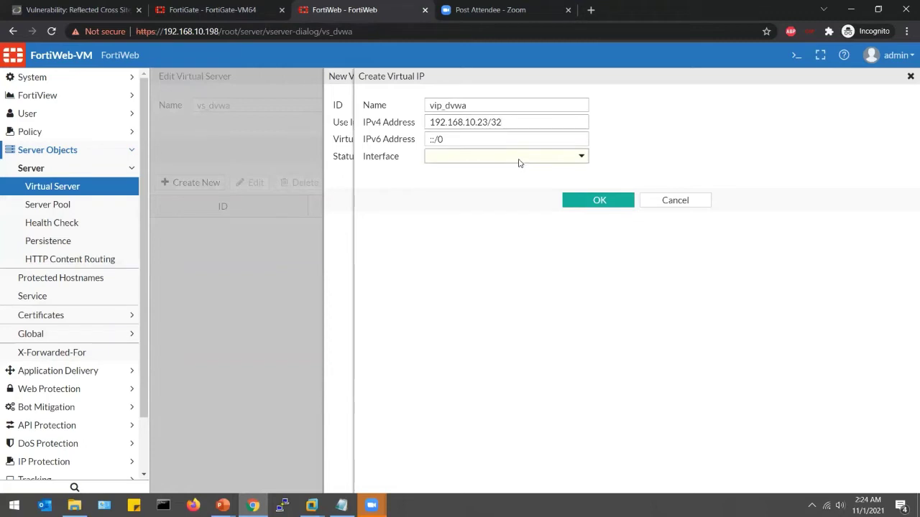
{"action": "left_click", "coordinate": [478, 192]}
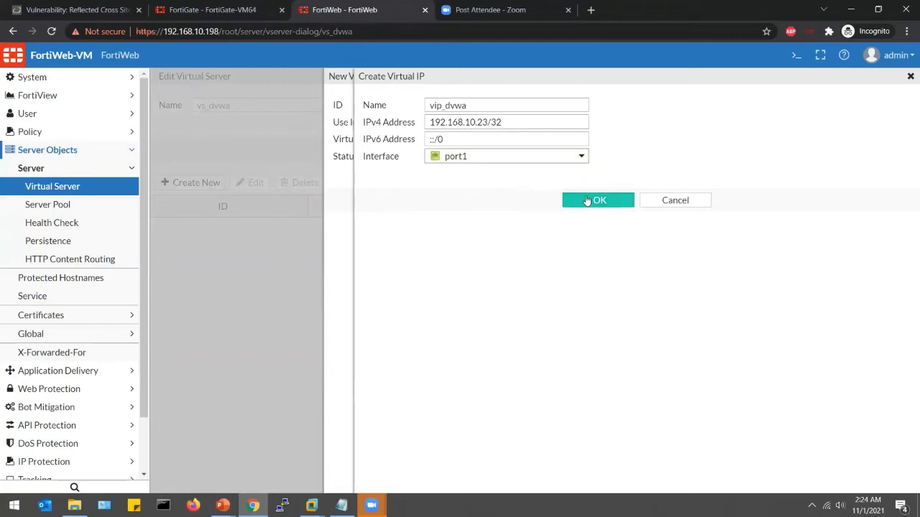
{"action": "left_click", "coordinate": [587, 200]}
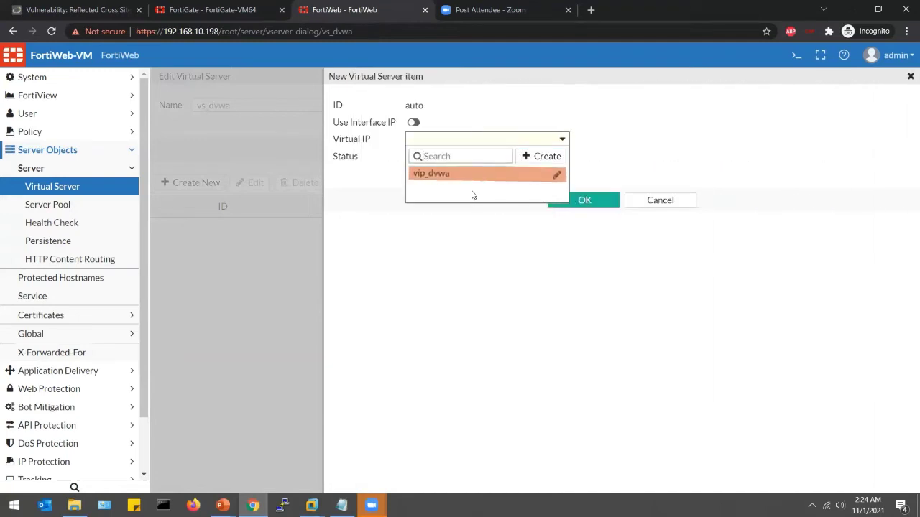
- Select vip_dvwa as the vs_dvwa member and save the virtual server
{"action": "left_click", "coordinate": [428, 177]}
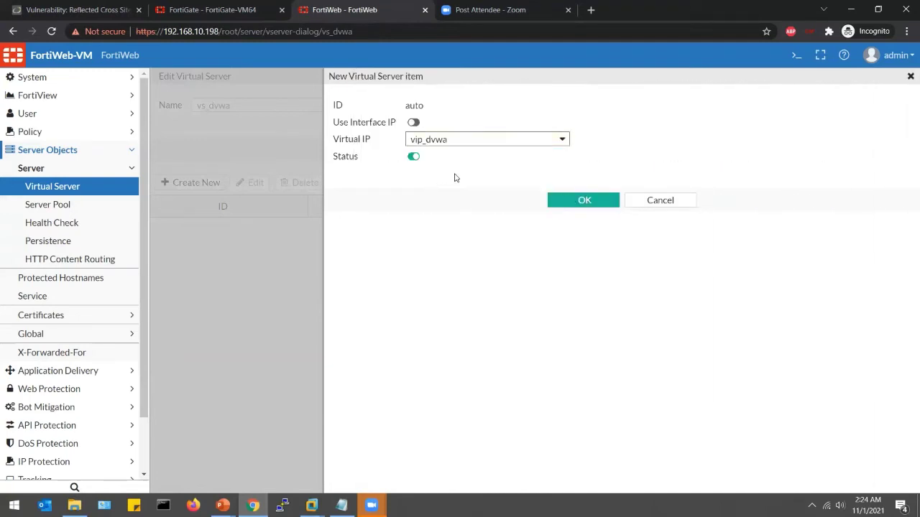
{"action": "left_click", "coordinate": [607, 202]}
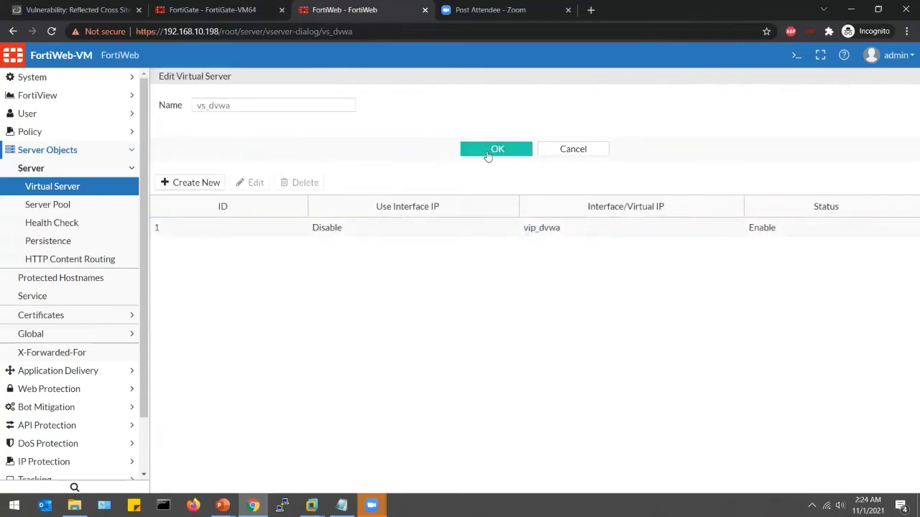
{"action": "left_click", "coordinate": [487, 156]}
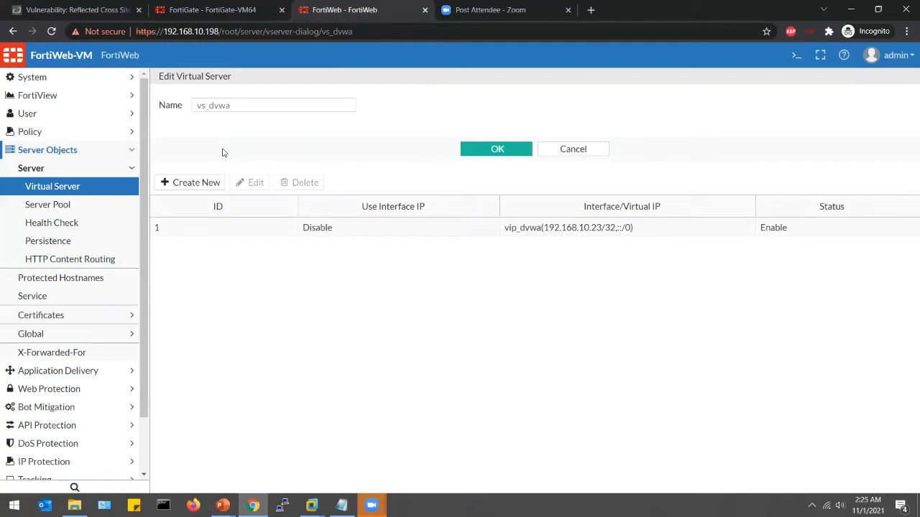
- Clone Inline Extended Protection as profile dvwa_protection, open it, then go to Server Policy
{"action": "left_click", "coordinate": [37, 132]}
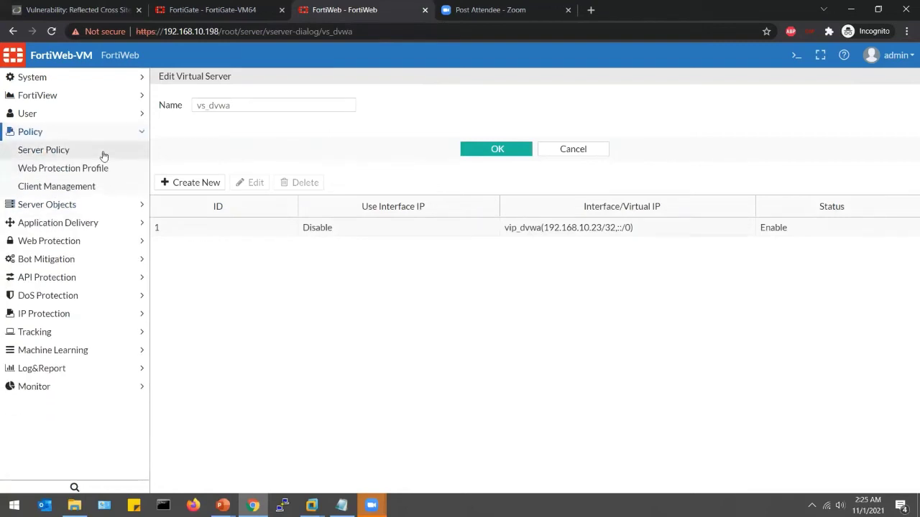
{"action": "left_click", "coordinate": [70, 169]}
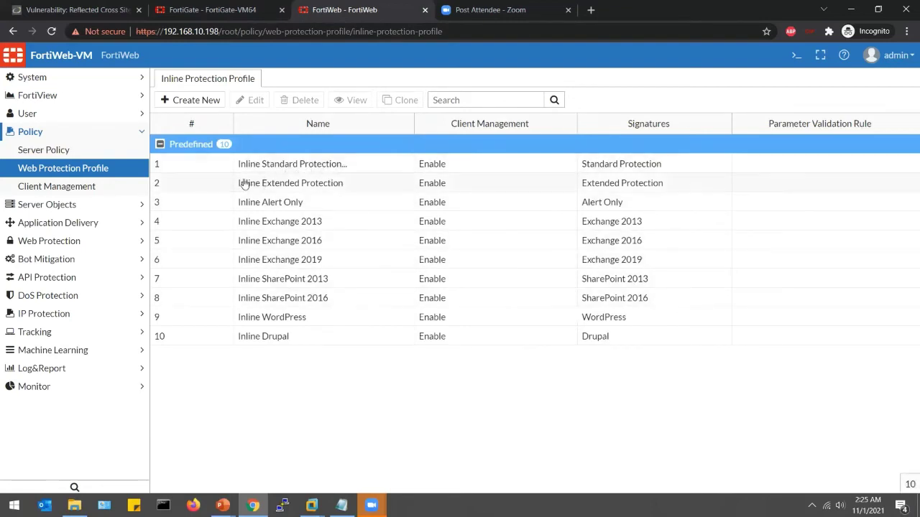
{"action": "left_click", "coordinate": [201, 170]}
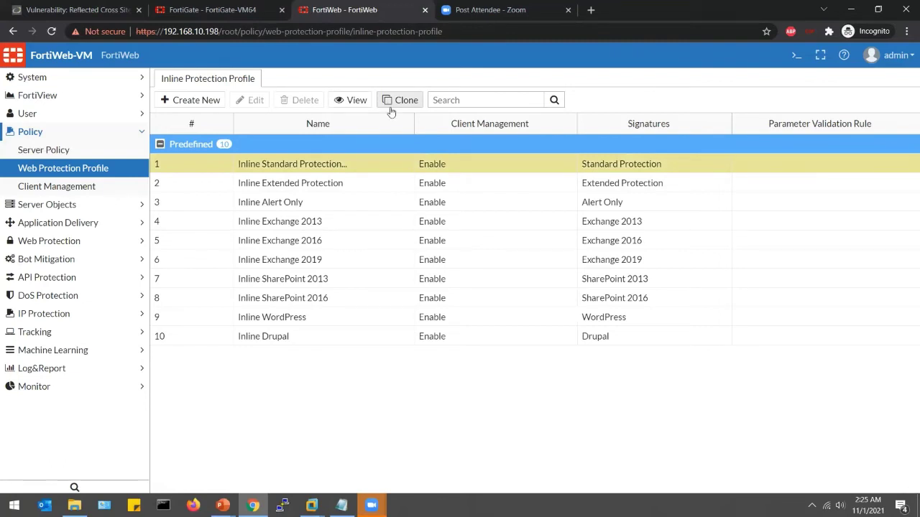
{"action": "left_click", "coordinate": [341, 185]}
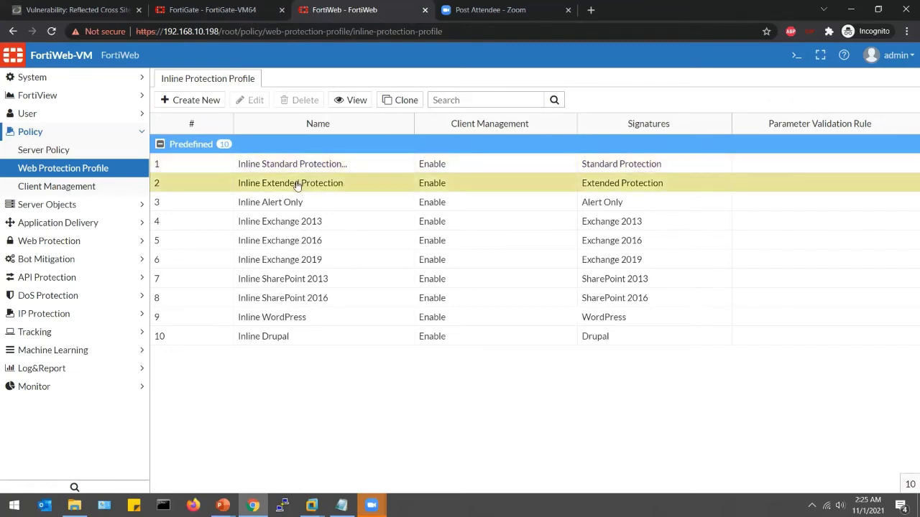
{"action": "left_click", "coordinate": [397, 100]}
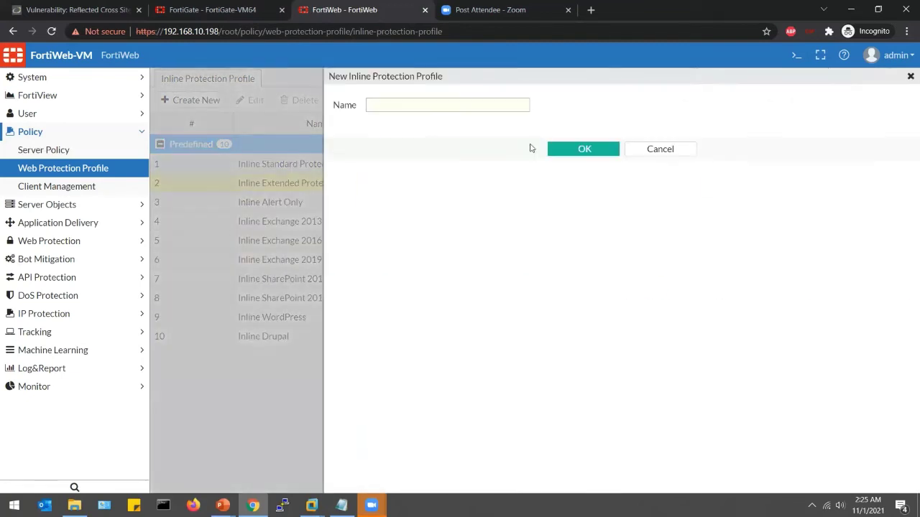
{"action": "left_click", "coordinate": [463, 106]}
{"action": "type", "text": "dvwa_protection"}
{"action": "left_click", "coordinate": [567, 149]}
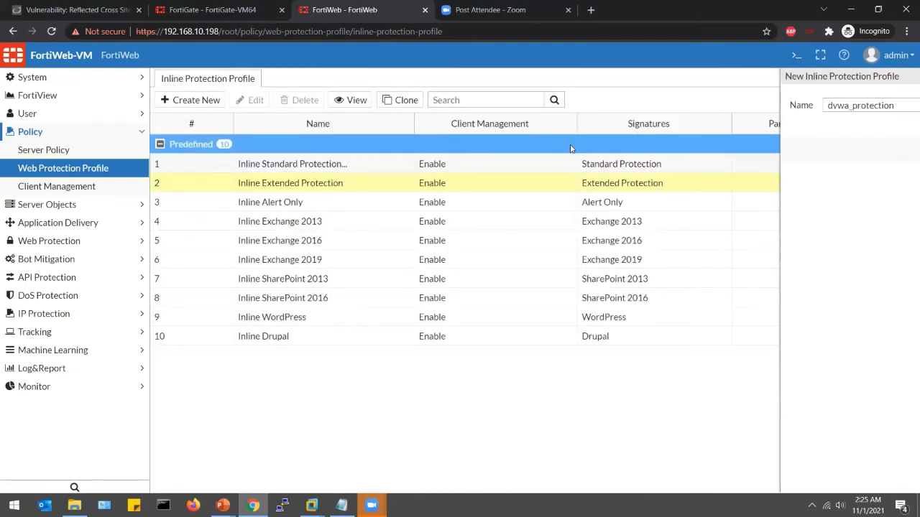
{"action": "double_click", "coordinate": [260, 376]}
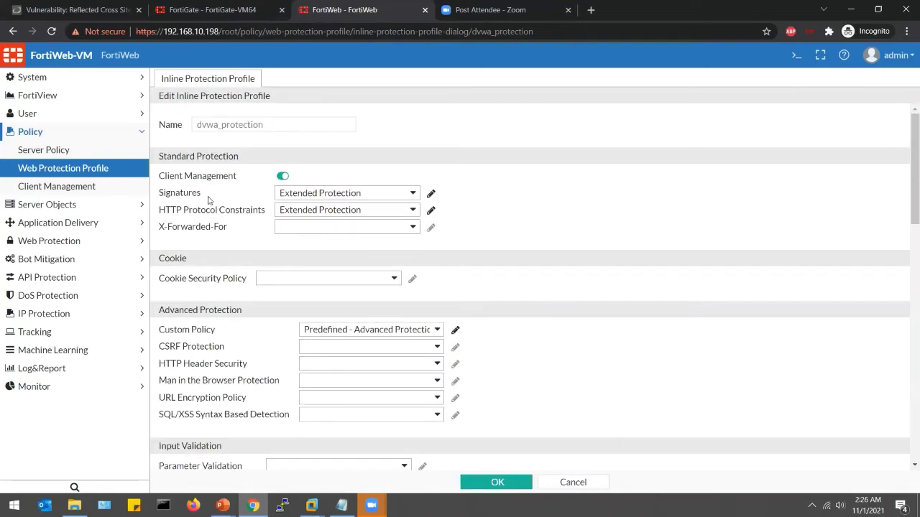
{"action": "left_click", "coordinate": [29, 150]}
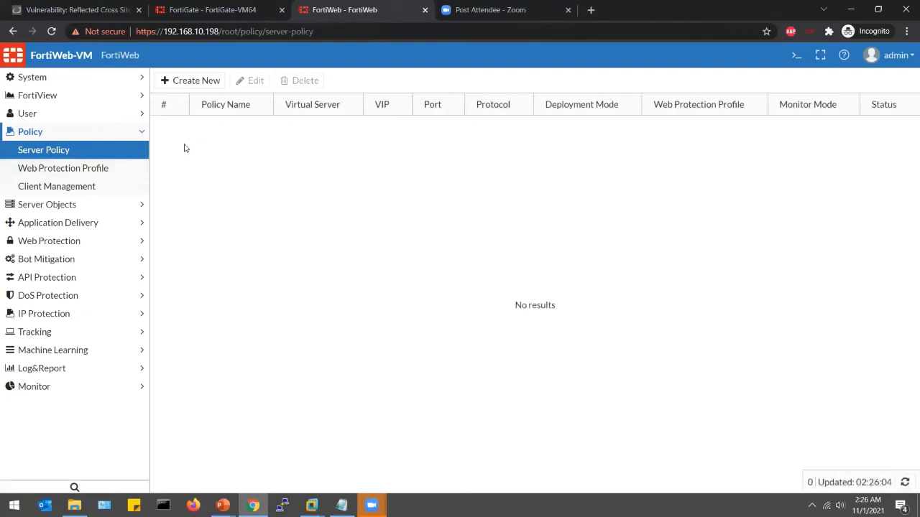
- Start a new server policy policy_dvwa using virtual server vs_dvwa and pool pool_dvwa
{"action": "left_click", "coordinate": [198, 81]}
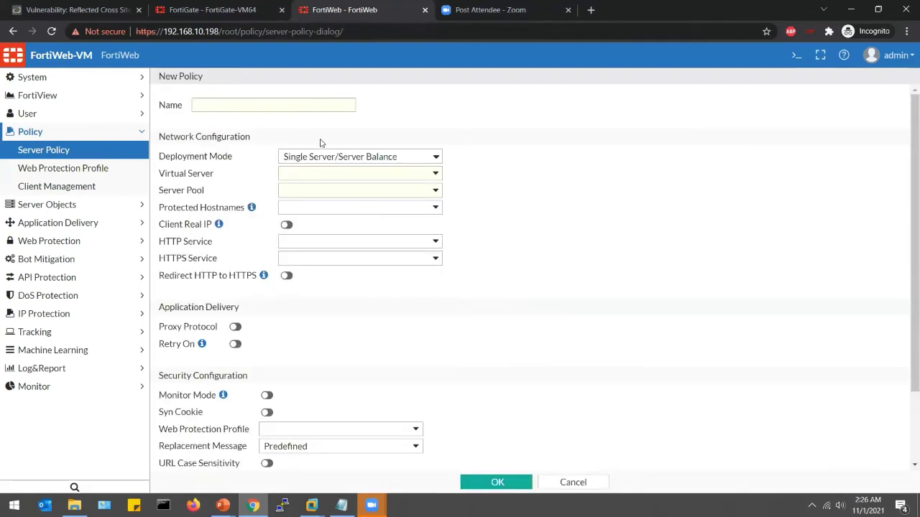
{"action": "left_click", "coordinate": [280, 109]}
{"action": "type", "text": "policy_dvwa"}
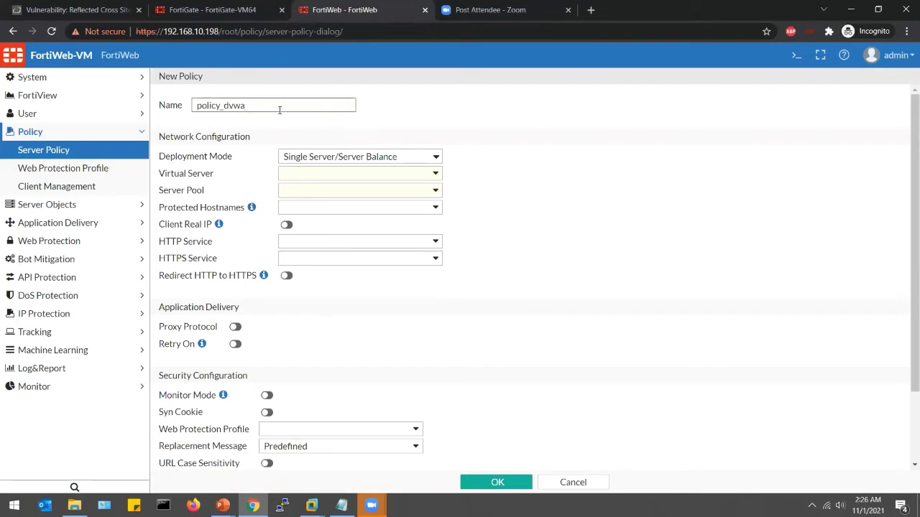
{"action": "left_click", "coordinate": [334, 177]}
{"action": "left_click", "coordinate": [317, 213]}
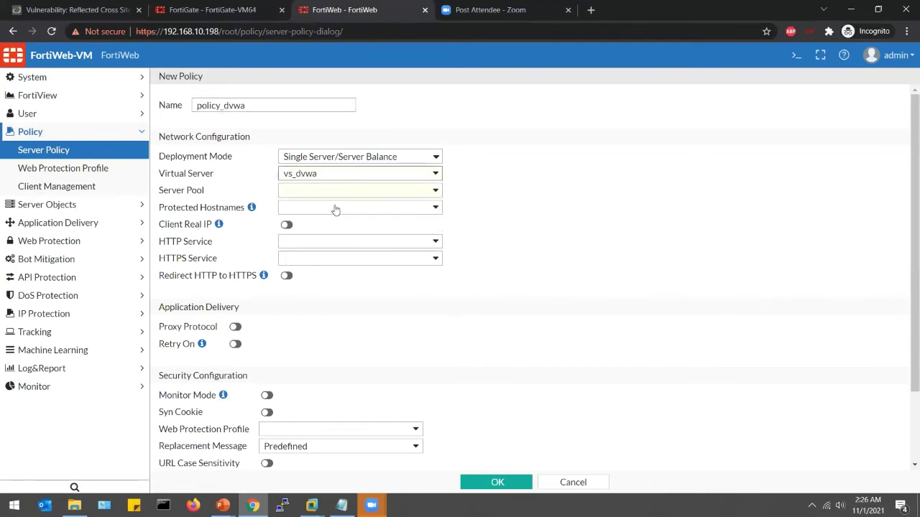
{"action": "left_click", "coordinate": [322, 192]}
{"action": "left_click", "coordinate": [314, 228]}
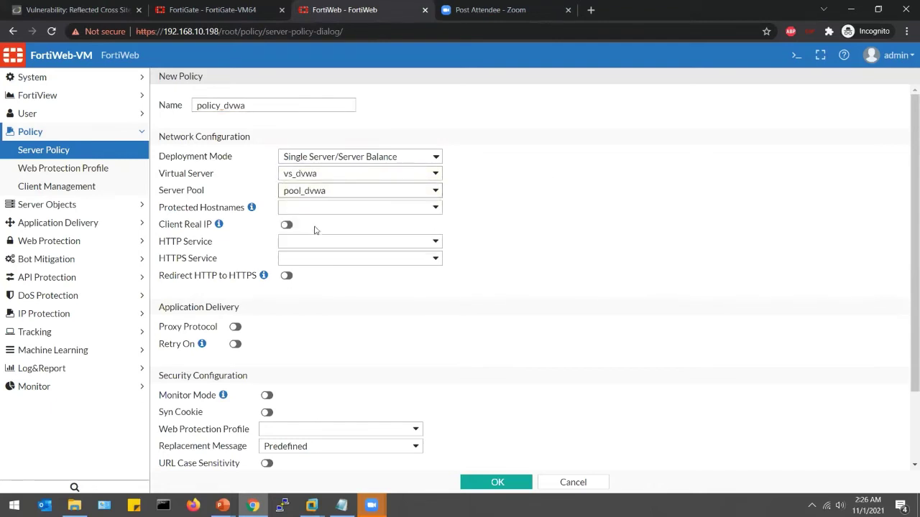
- Set the policy's HTTP service to HTTP and HTTPS service to HTTPS
{"action": "scroll", "coordinate": [332, 229], "scroll_direction": "down", "scroll_amount": 1}
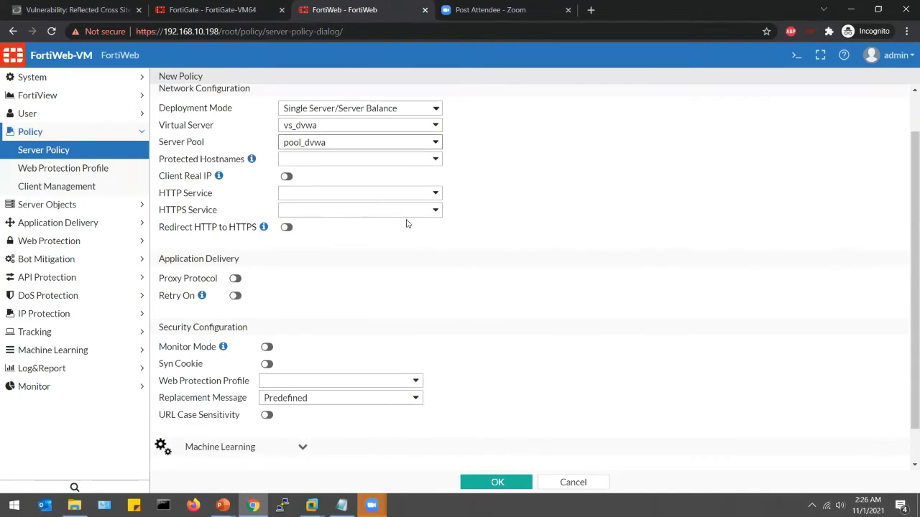
{"action": "left_click", "coordinate": [382, 197]}
{"action": "left_click", "coordinate": [316, 257]}
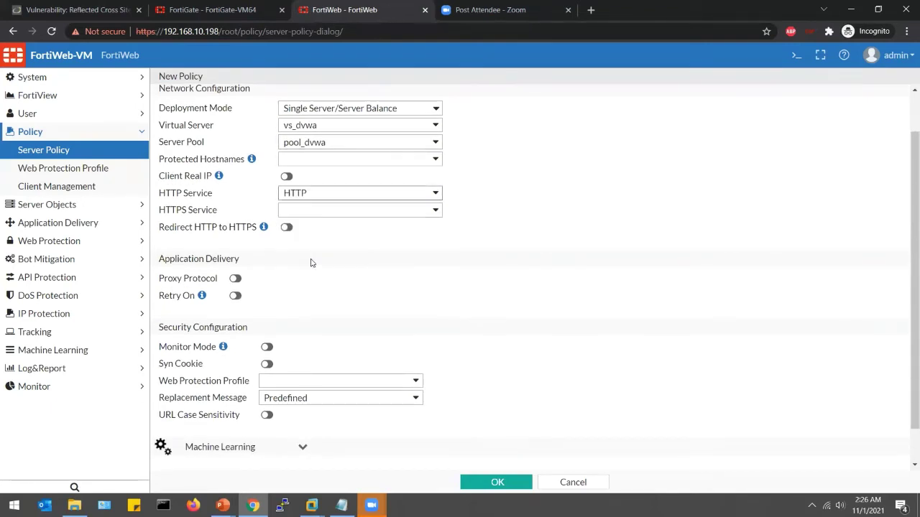
{"action": "left_click", "coordinate": [365, 209]}
{"action": "left_click", "coordinate": [322, 290]}
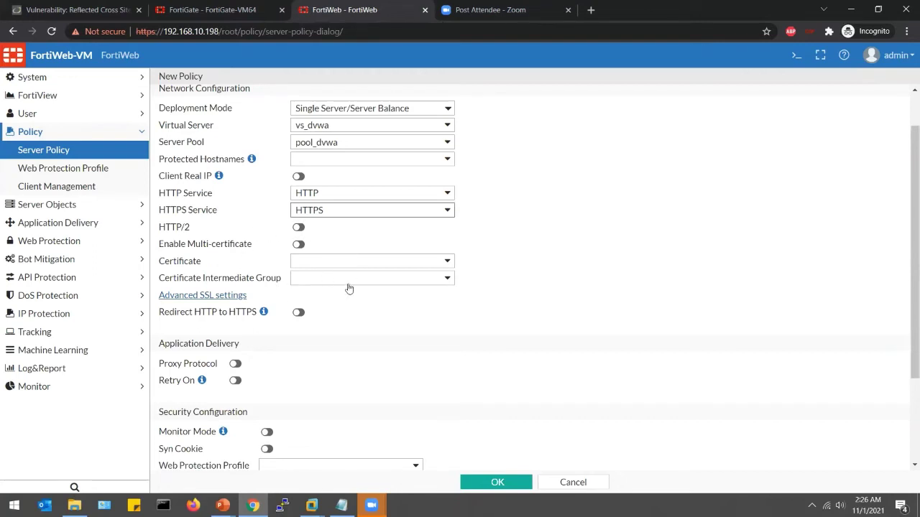
- Assign the www certificate and Inline Standard Protection profile, then save policy_dvwa
{"action": "double_click", "coordinate": [197, 264]}
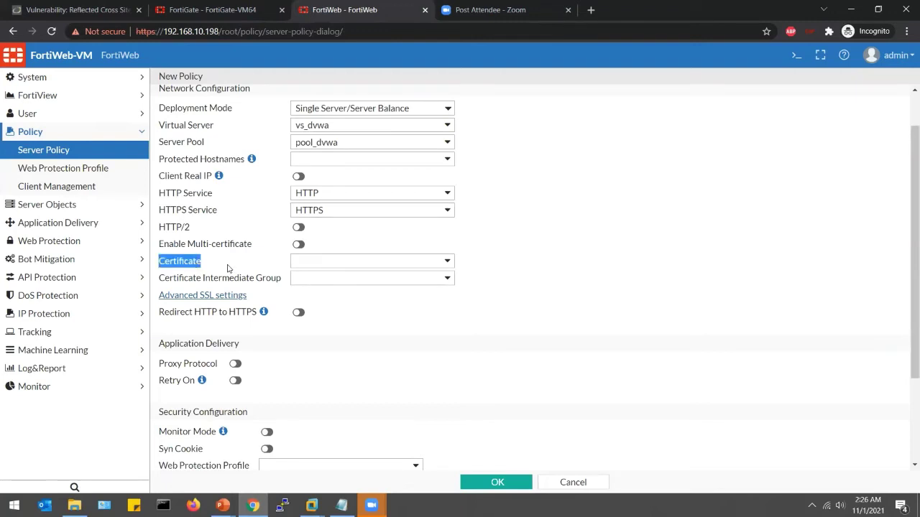
{"action": "left_click", "coordinate": [442, 263]}
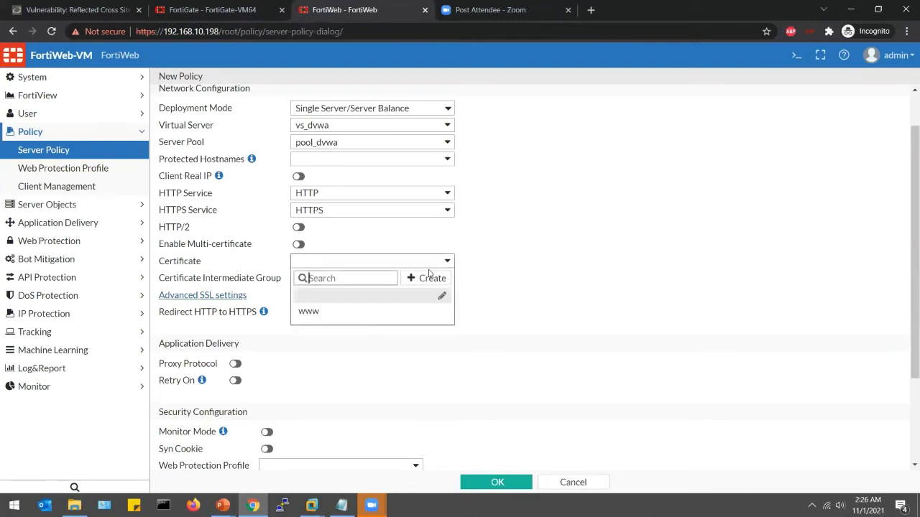
{"action": "left_click", "coordinate": [326, 312]}
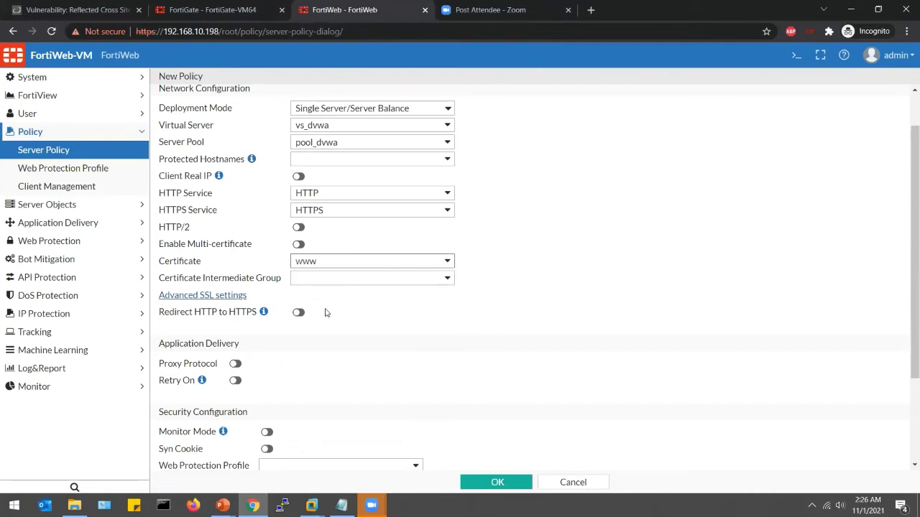
{"action": "scroll", "coordinate": [325, 313], "scroll_direction": "down", "scroll_amount": 3}
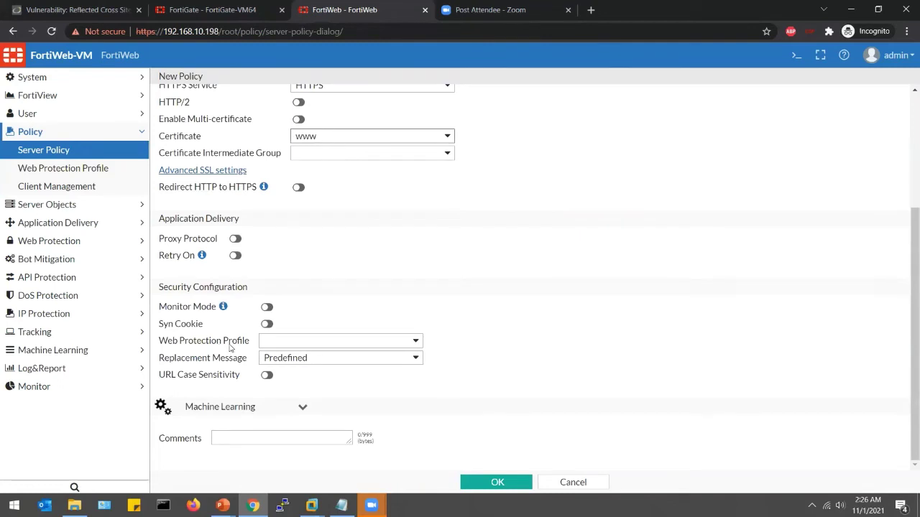
{"action": "left_click", "coordinate": [386, 346]}
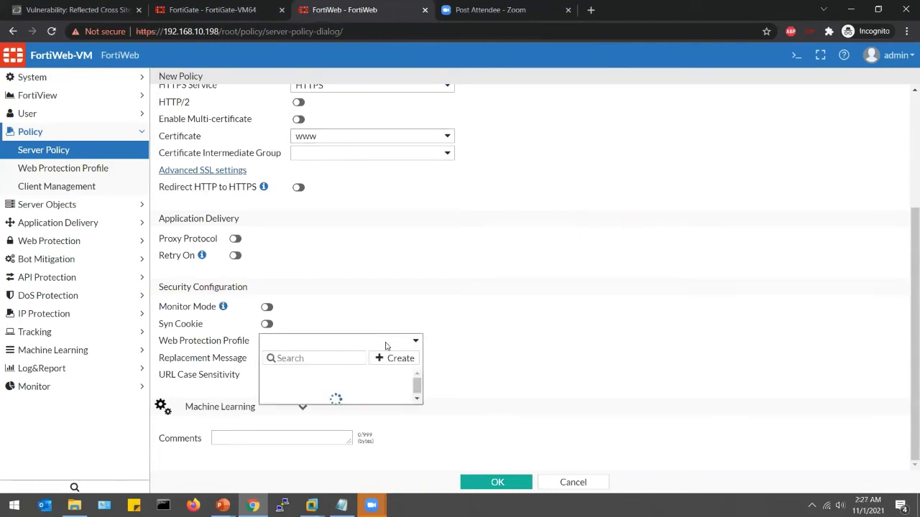
{"action": "left_click", "coordinate": [358, 391]}
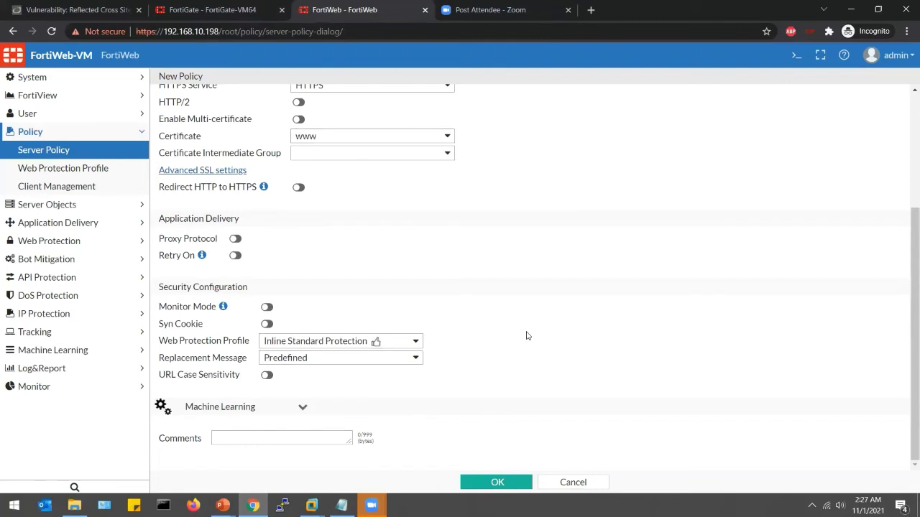
{"action": "key", "text": "Return"}
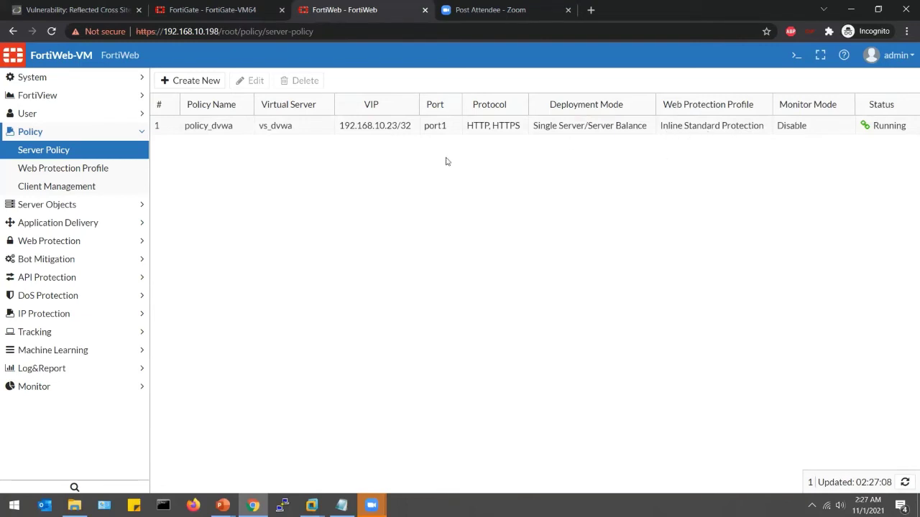
{"action": "left_click", "coordinate": [233, 9]}
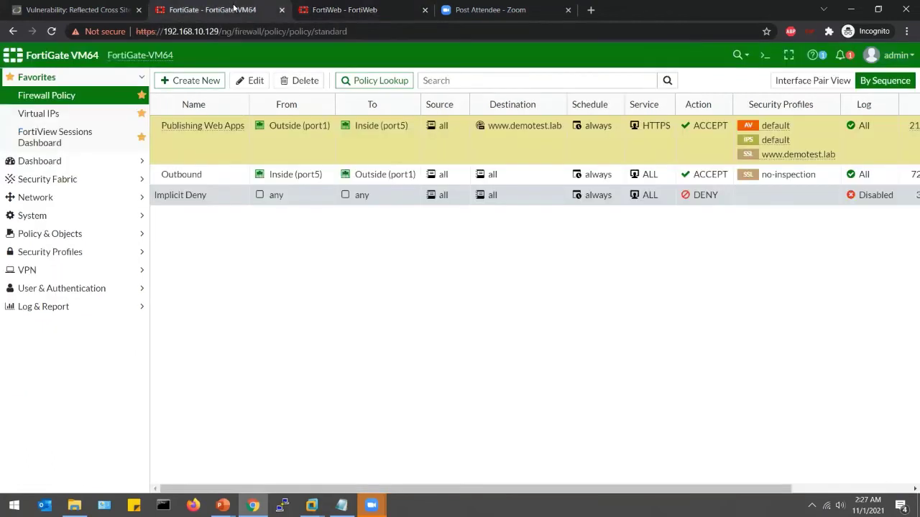
{"action": "left_click", "coordinate": [43, 113]}
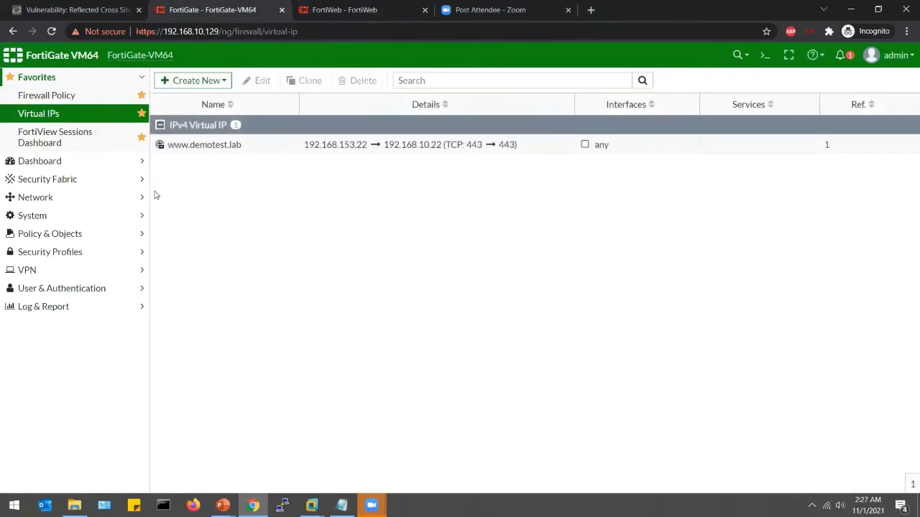
{"action": "left_click", "coordinate": [63, 241]}
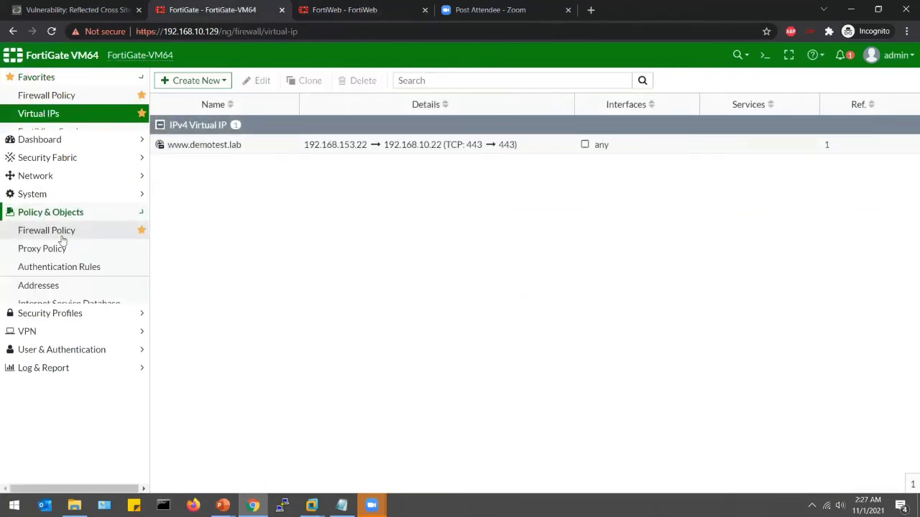
{"action": "left_click", "coordinate": [267, 147]}
{"action": "left_click", "coordinate": [261, 80]}
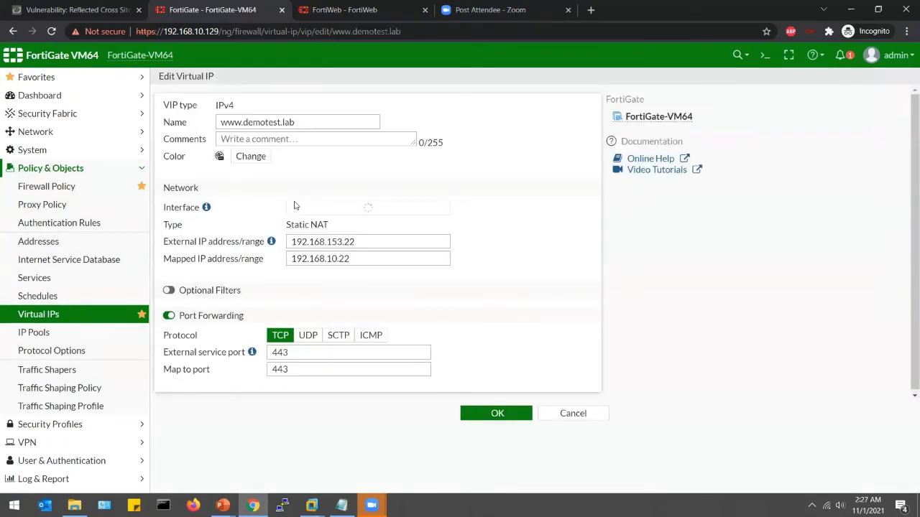
{"action": "left_click", "coordinate": [371, 257]}
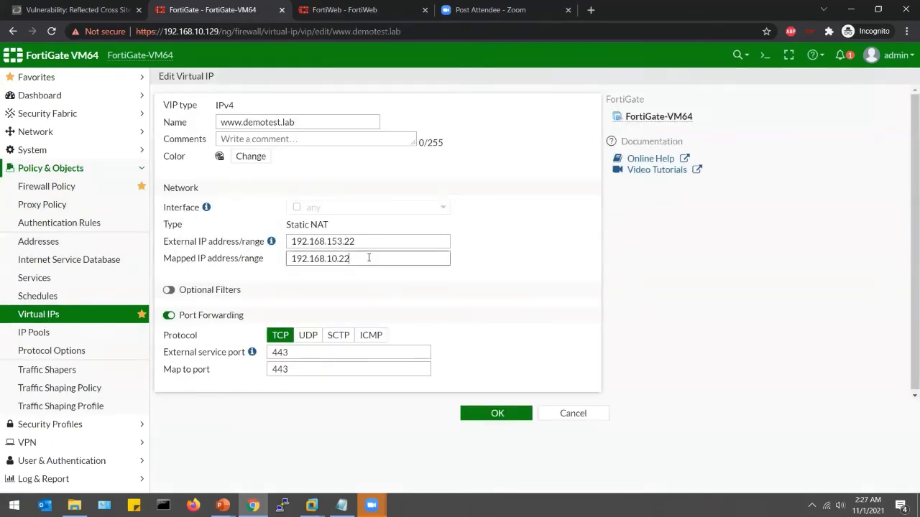
{"action": "double_click", "coordinate": [369, 258]}
{"action": "left_click", "coordinate": [384, 258]}
{"action": "left_click", "coordinate": [479, 417]}
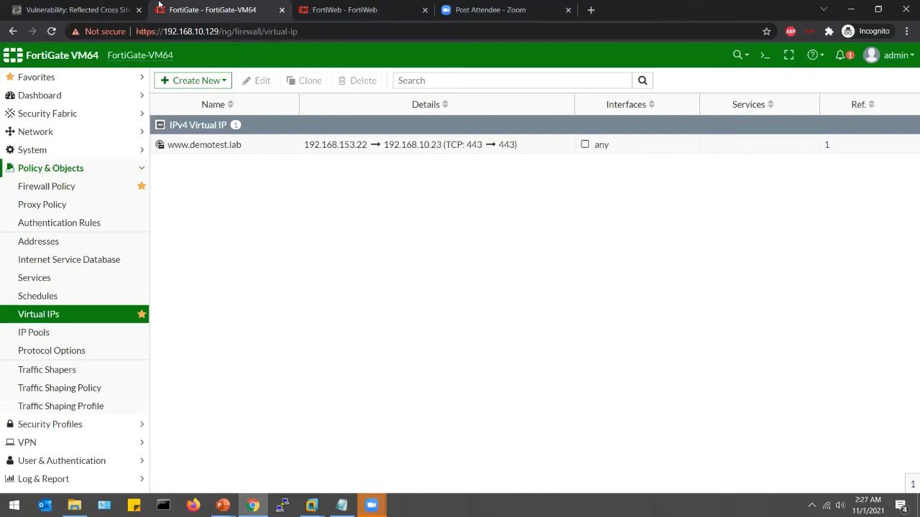
{"action": "left_click", "coordinate": [71, 6]}
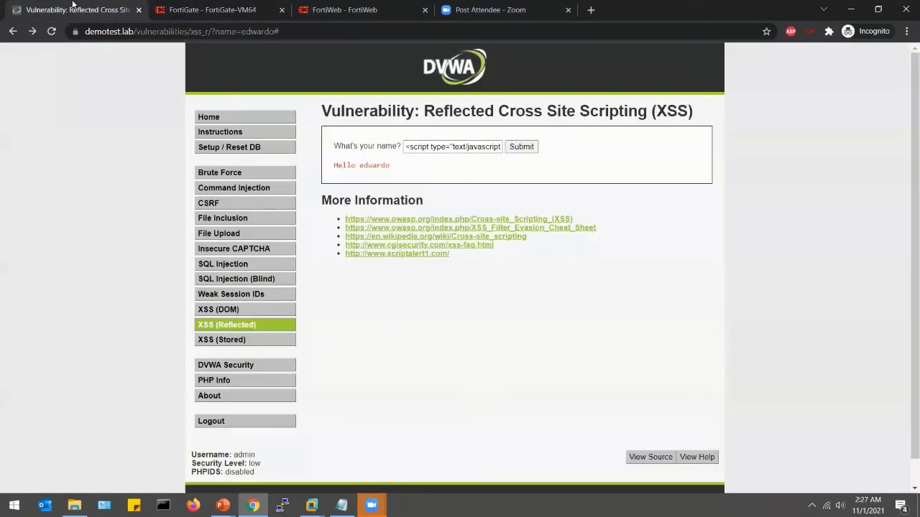
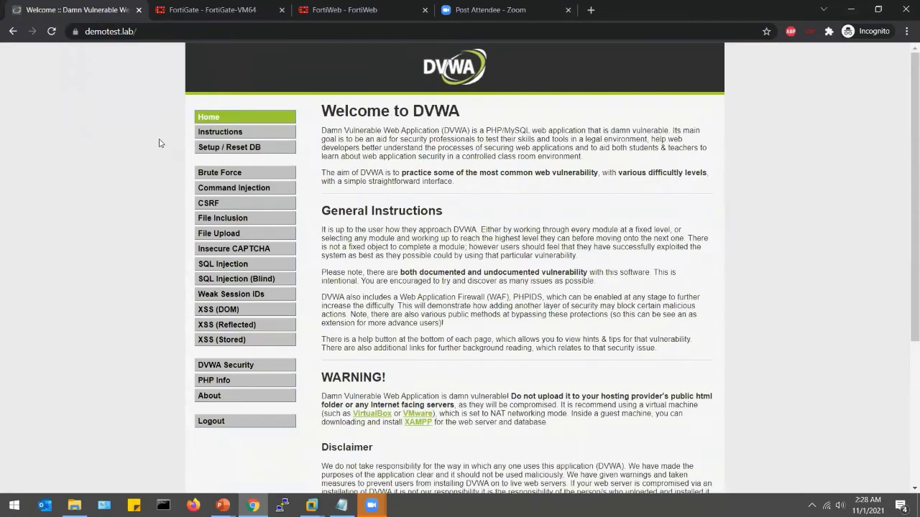
- Submit the name 'edwardo' on DVWA's XSS (Reflected) page and confirm the 'Hello edwardo' reply
{"action": "scroll", "coordinate": [159, 143], "scroll_direction": "down", "scroll_amount": 3}
{"action": "scroll", "coordinate": [159, 143], "scroll_direction": "up", "scroll_amount": 3}
{"action": "left_click", "coordinate": [230, 327]}
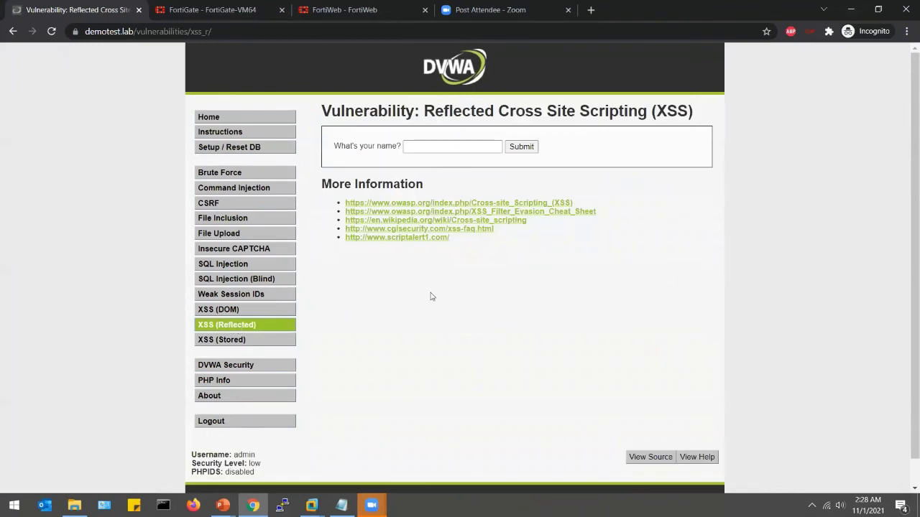
{"action": "left_click", "coordinate": [441, 147]}
{"action": "left_click", "coordinate": [441, 147]}
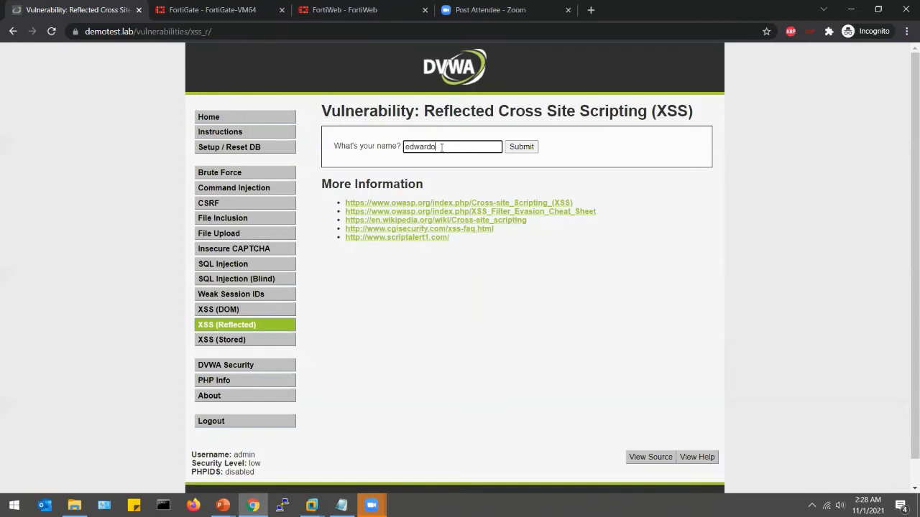
{"action": "type", "text": "edwardo"}
{"action": "left_click", "coordinate": [521, 146]}
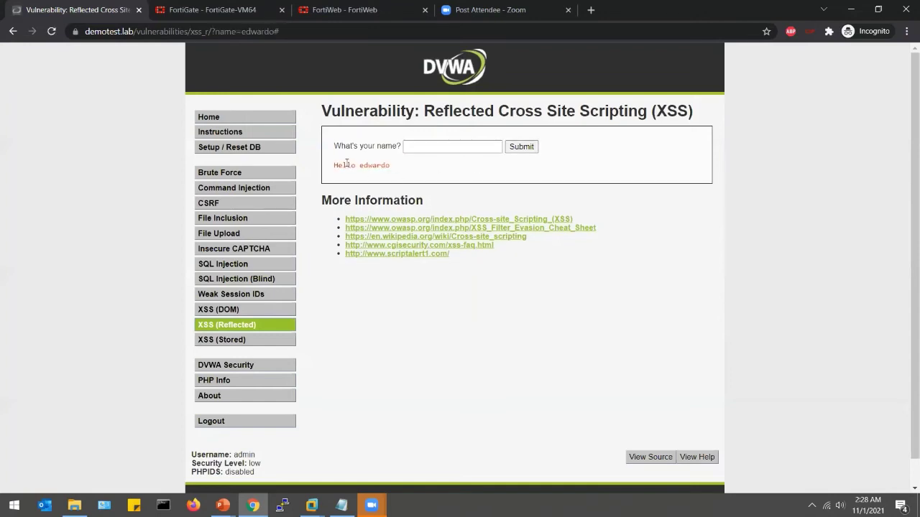
{"action": "triple_click", "coordinate": [346, 165]}
{"action": "left_click", "coordinate": [491, 188]}
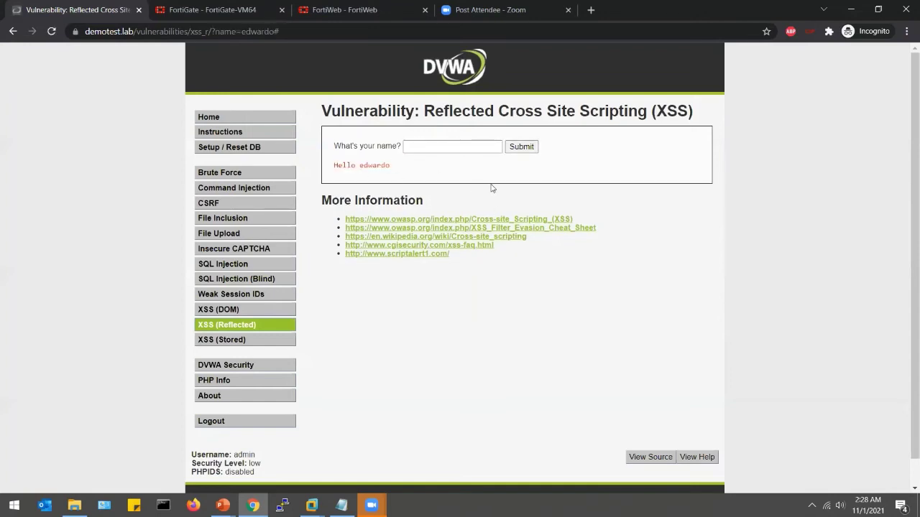
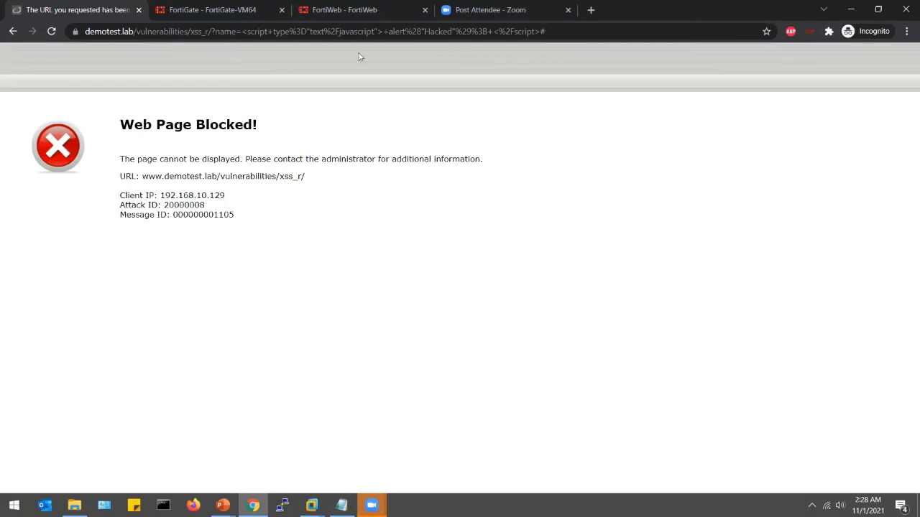
- Review the latest Cross Site Scripting entry in FortiWeb's attack log, then return to DVWA's XSS page
{"action": "left_click", "coordinate": [357, 12]}
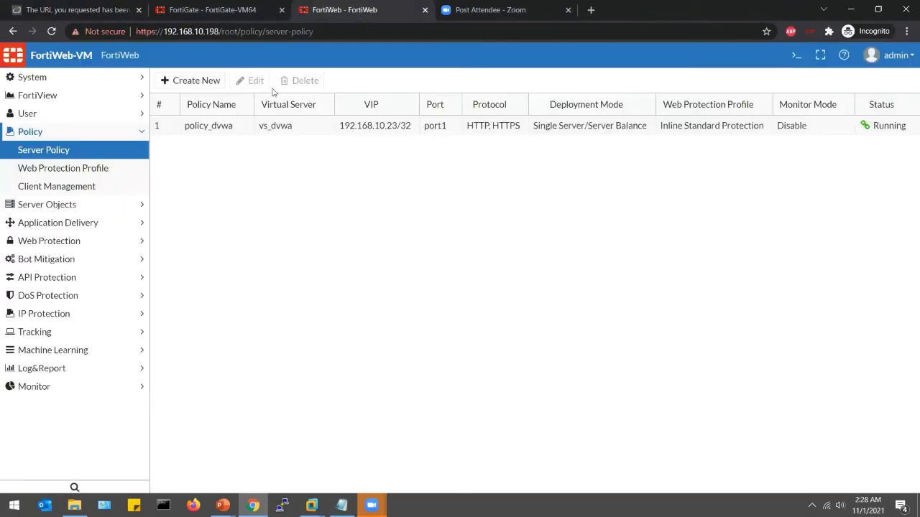
{"action": "left_click", "coordinate": [95, 370]}
{"action": "left_click", "coordinate": [43, 332]}
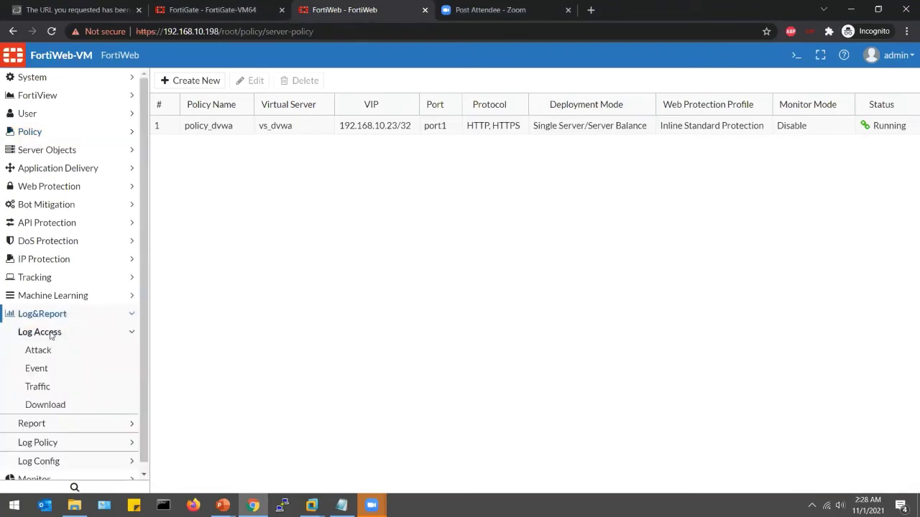
{"action": "left_click", "coordinate": [45, 352]}
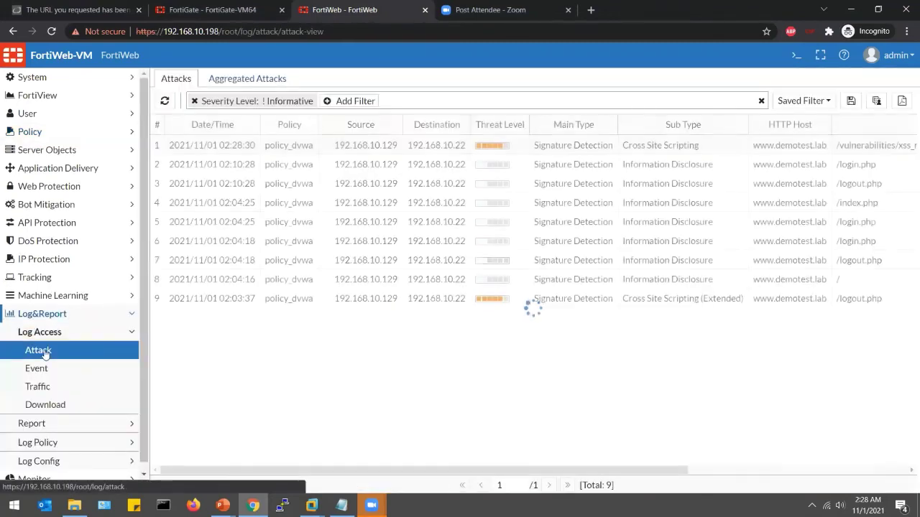
{"action": "left_click", "coordinate": [323, 147]}
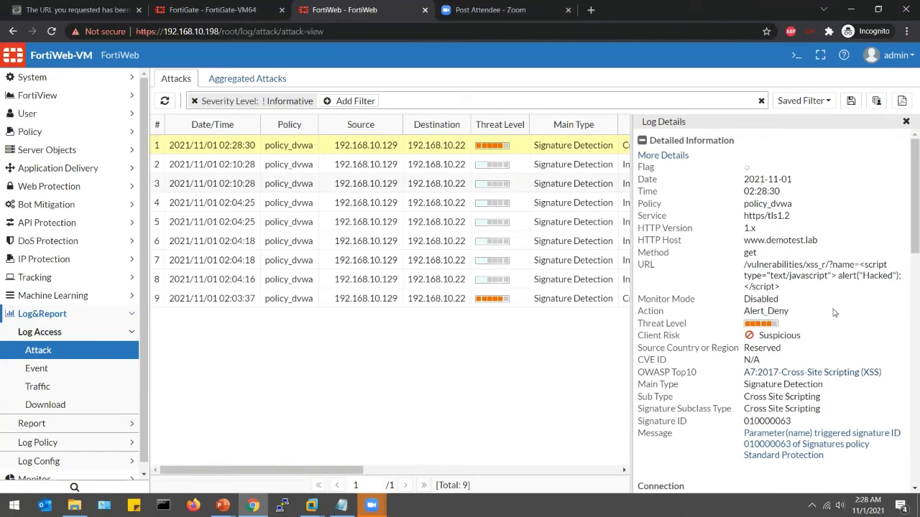
{"action": "scroll", "coordinate": [834, 313], "scroll_direction": "down", "scroll_amount": 5}
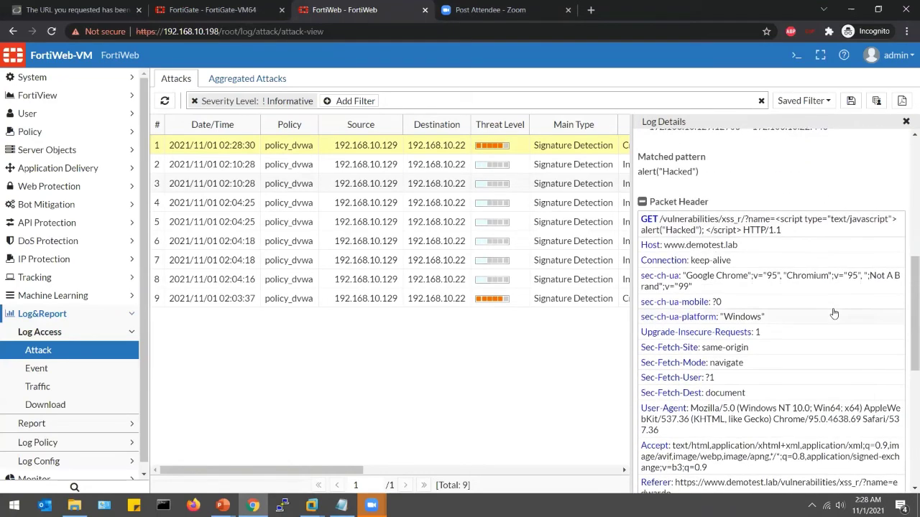
{"action": "scroll", "coordinate": [833, 312], "scroll_direction": "down", "scroll_amount": 5}
{"action": "scroll", "coordinate": [834, 313], "scroll_direction": "up", "scroll_amount": 4}
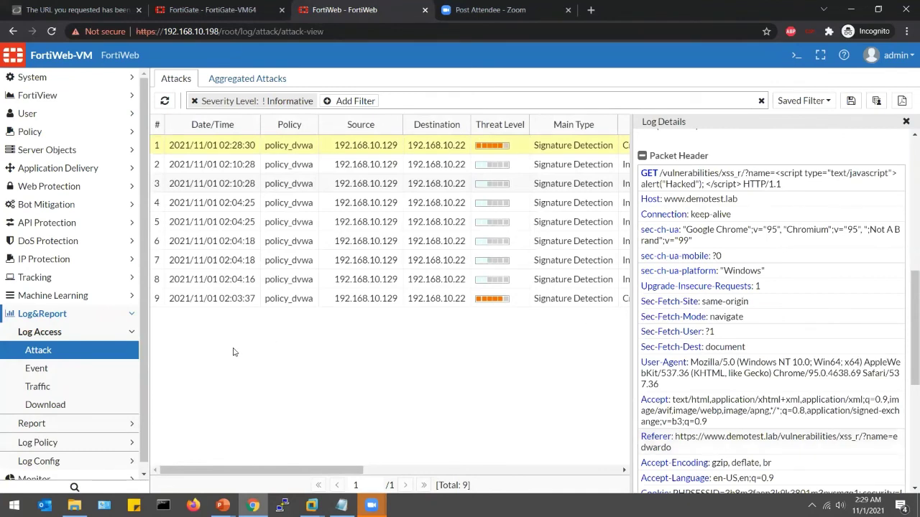
{"action": "left_click", "coordinate": [64, 7]}
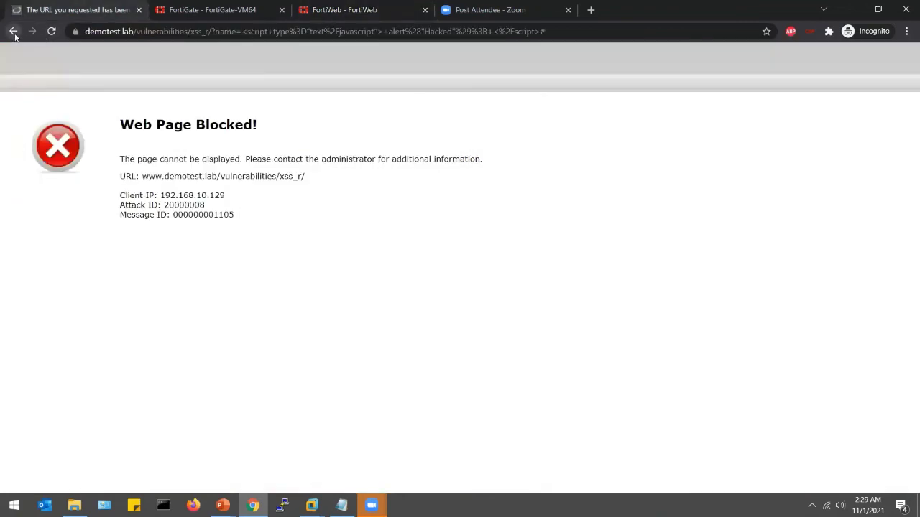
{"action": "left_click", "coordinate": [14, 31]}
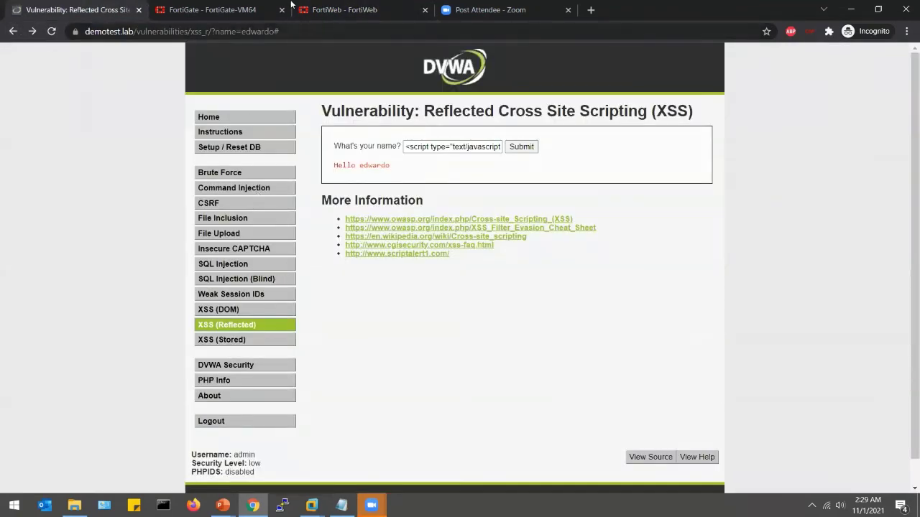
- Clone the Extended Protection signature policy as the new dvwa_signature policy
{"action": "left_click", "coordinate": [318, 11]}
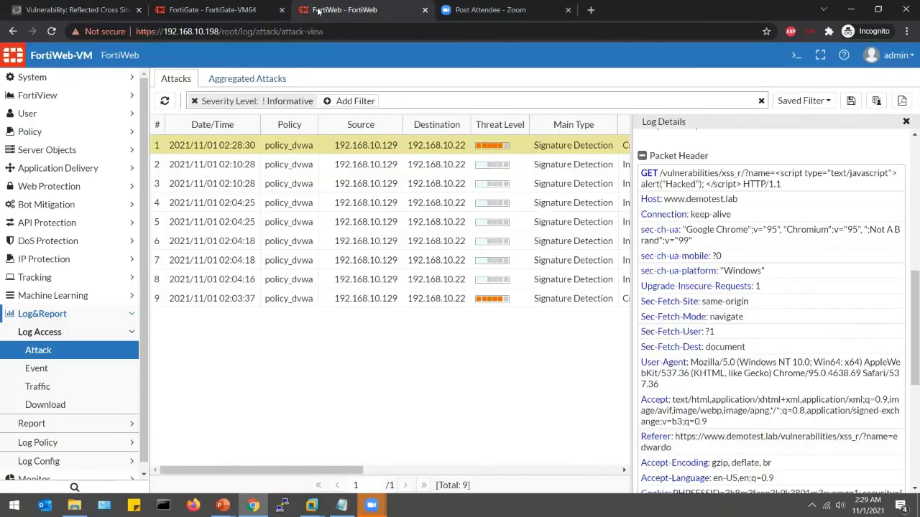
{"action": "left_click", "coordinate": [84, 188]}
{"action": "left_click", "coordinate": [74, 207]}
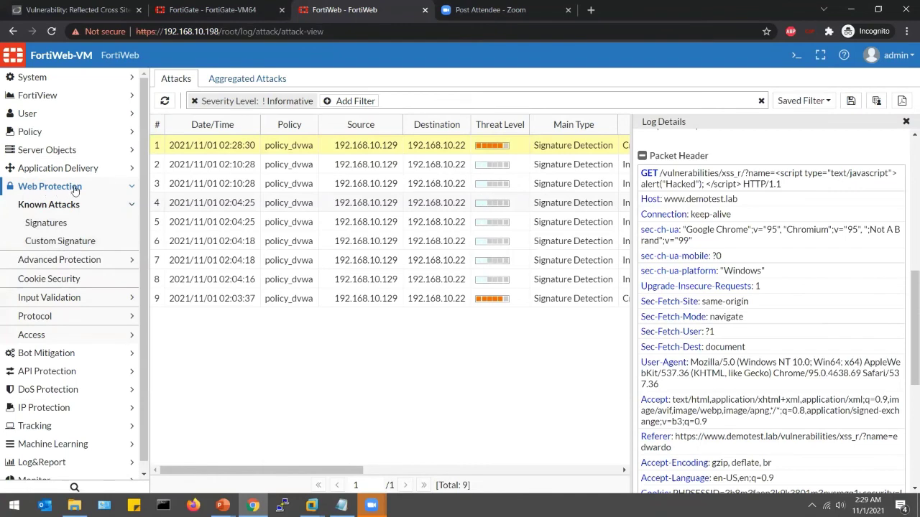
{"action": "left_click", "coordinate": [45, 224]}
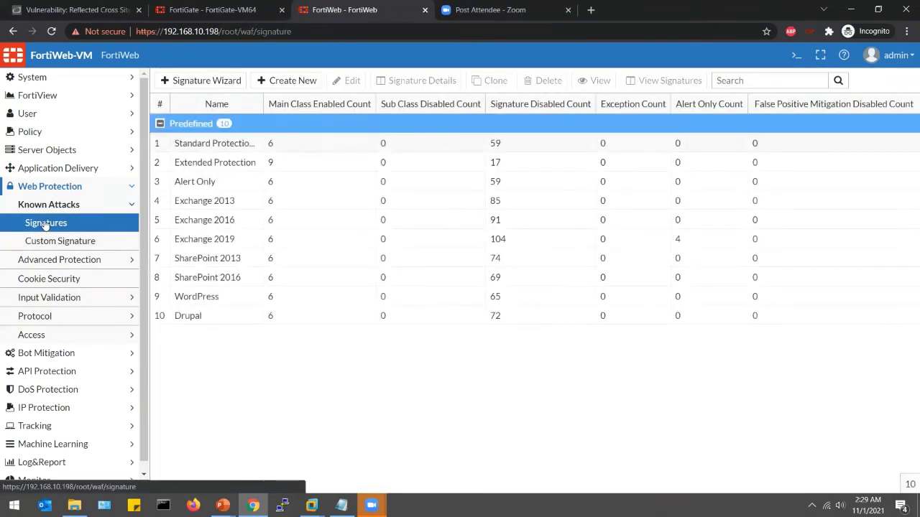
{"action": "left_click", "coordinate": [231, 164]}
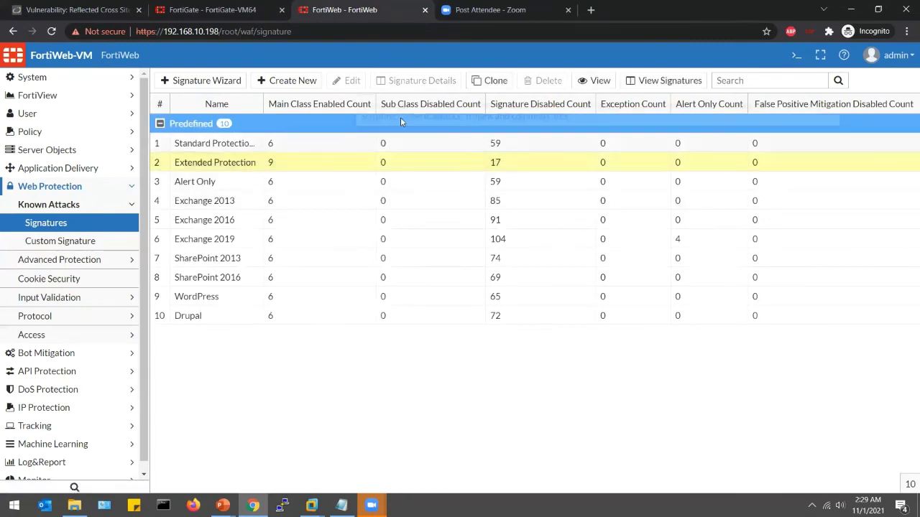
{"action": "left_click", "coordinate": [493, 80]}
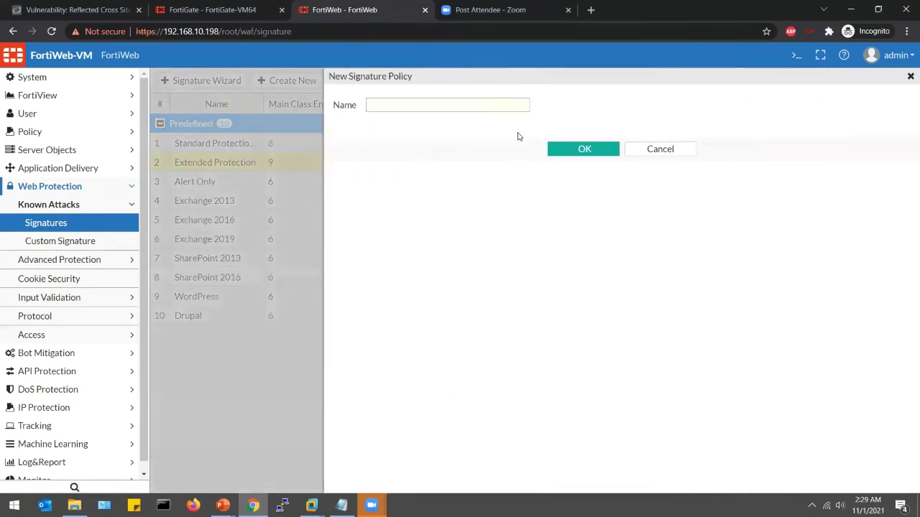
{"action": "left_click", "coordinate": [457, 102]}
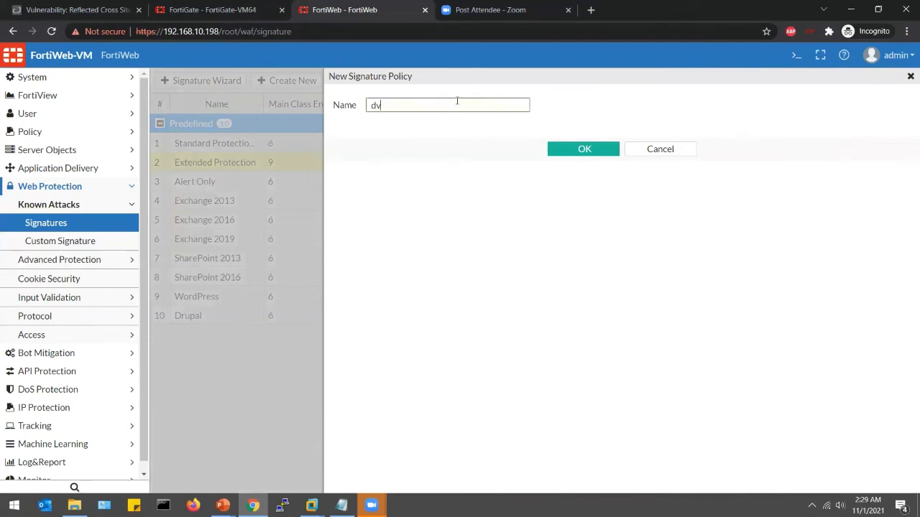
{"action": "type", "text": "dvwa_signature"}
{"action": "left_click", "coordinate": [584, 143]}
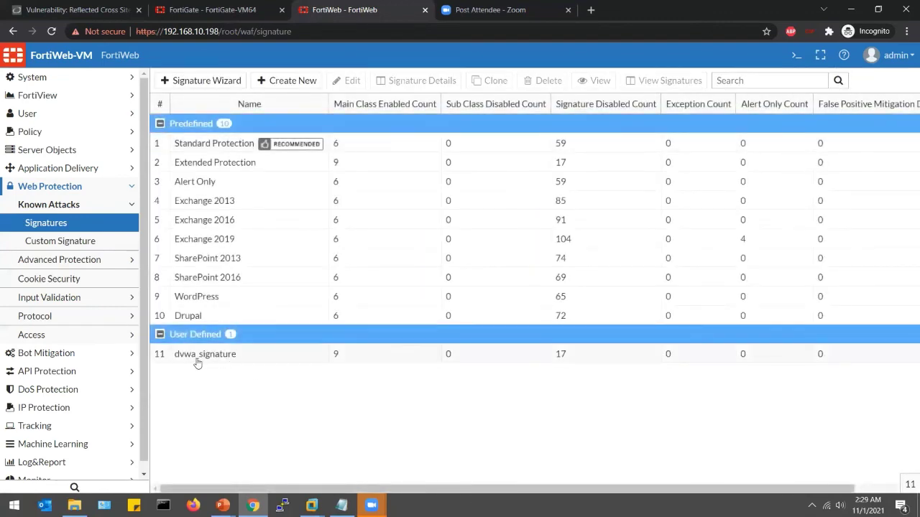
- Set dvwa_signature's SQL Injection (Extended) action to Alert & Deny and save
{"action": "double_click", "coordinate": [197, 359]}
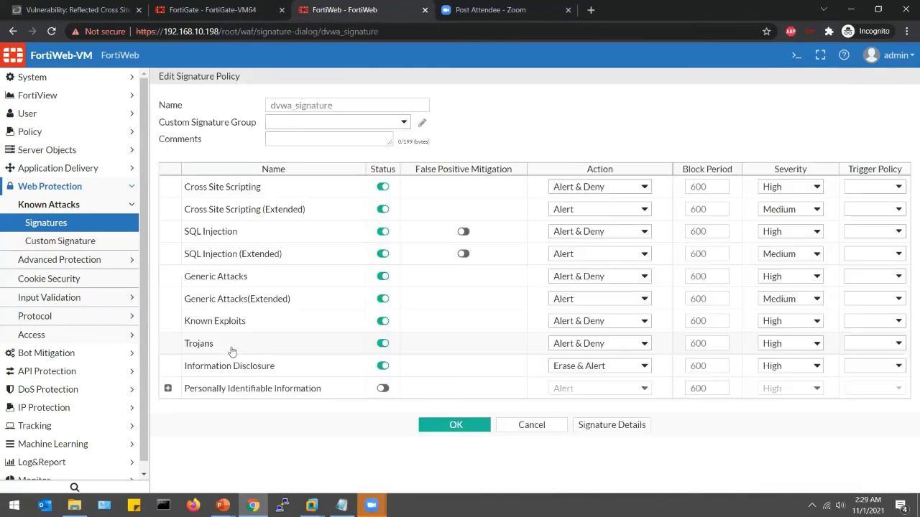
{"action": "left_click", "coordinate": [563, 257]}
{"action": "left_click", "coordinate": [579, 279]}
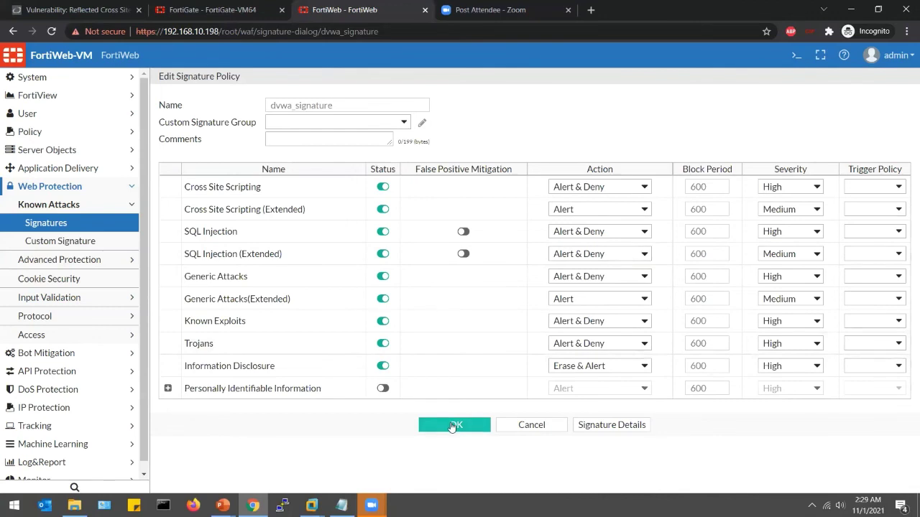
{"action": "left_click", "coordinate": [453, 425]}
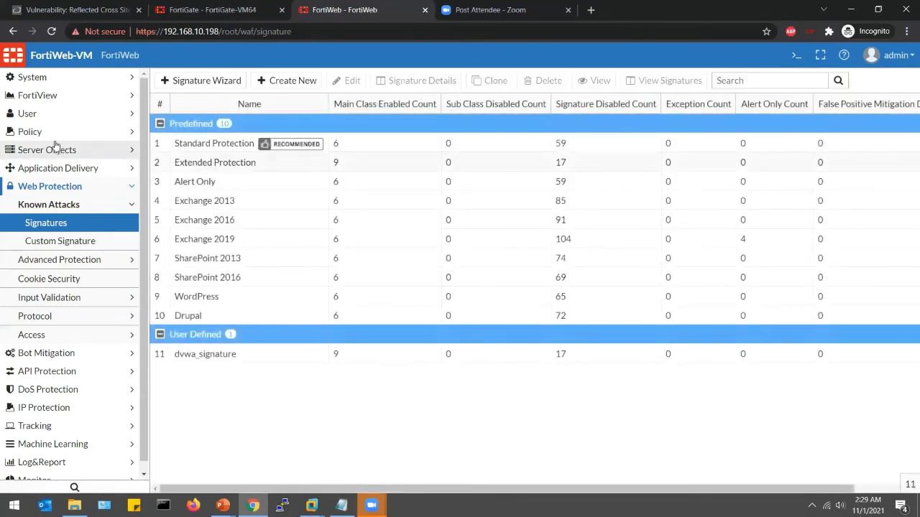
- Change the dvwa_protection profile's Signatures from Extended Protection to dvwa_signature and save it
{"action": "left_click", "coordinate": [46, 136]}
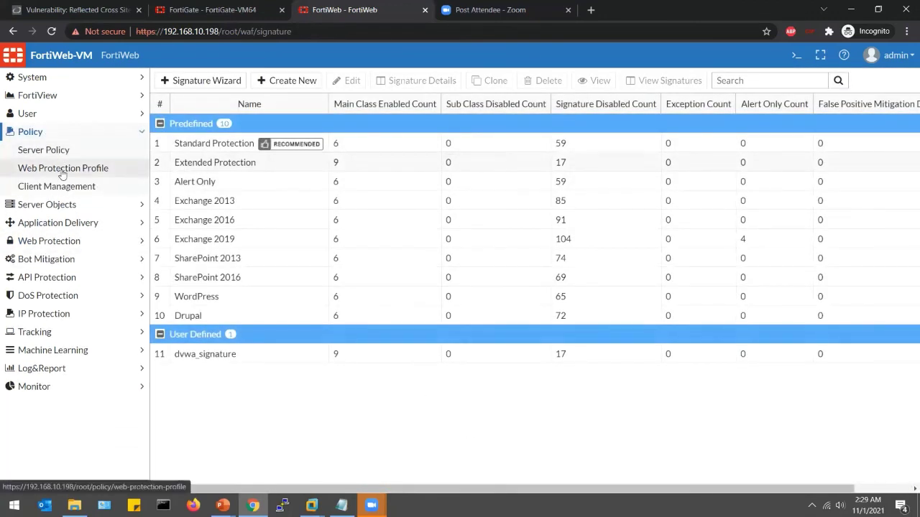
{"action": "left_click", "coordinate": [84, 167]}
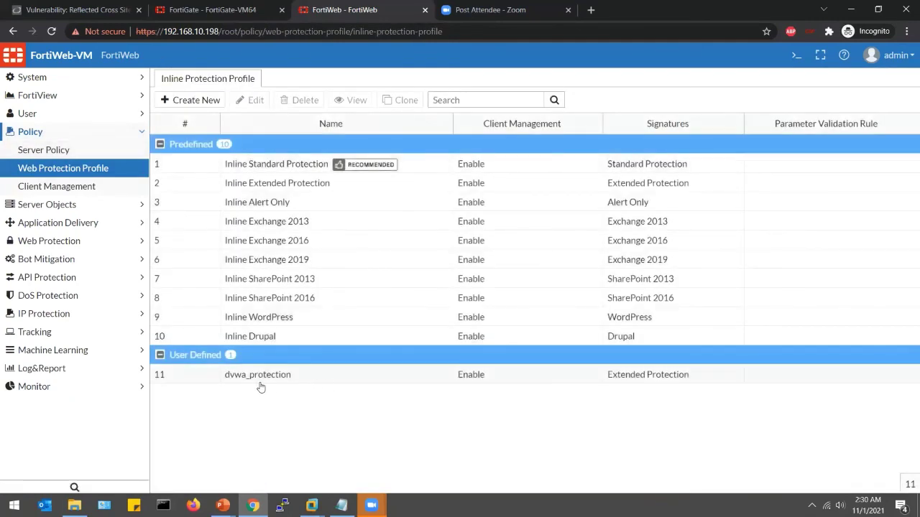
{"action": "double_click", "coordinate": [252, 383]}
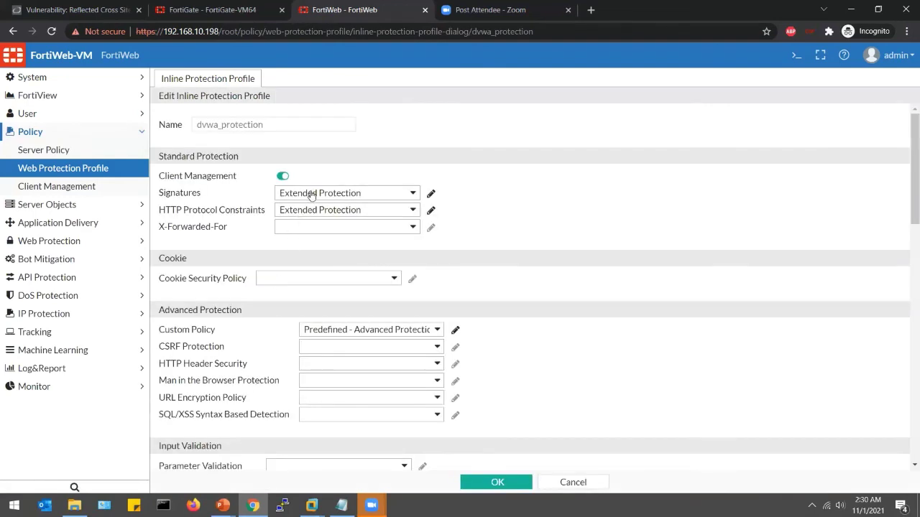
{"action": "left_click", "coordinate": [308, 193]}
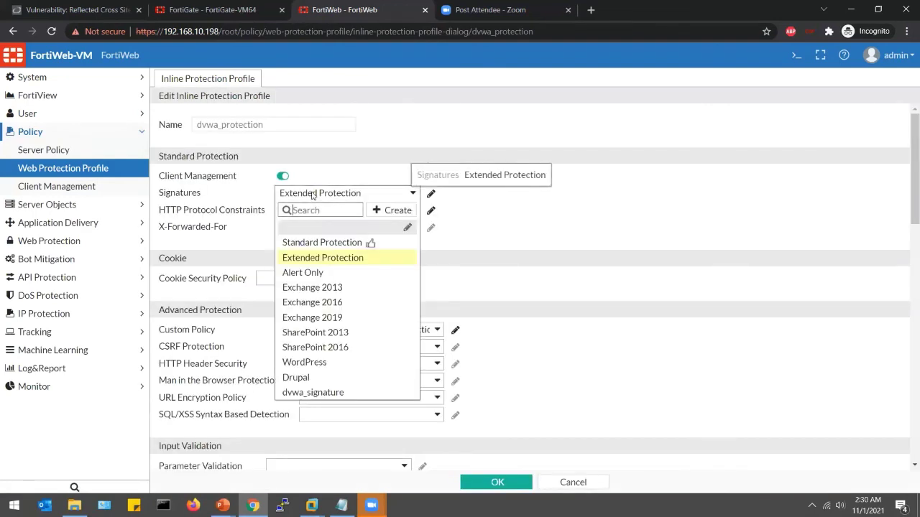
{"action": "left_click", "coordinate": [326, 393]}
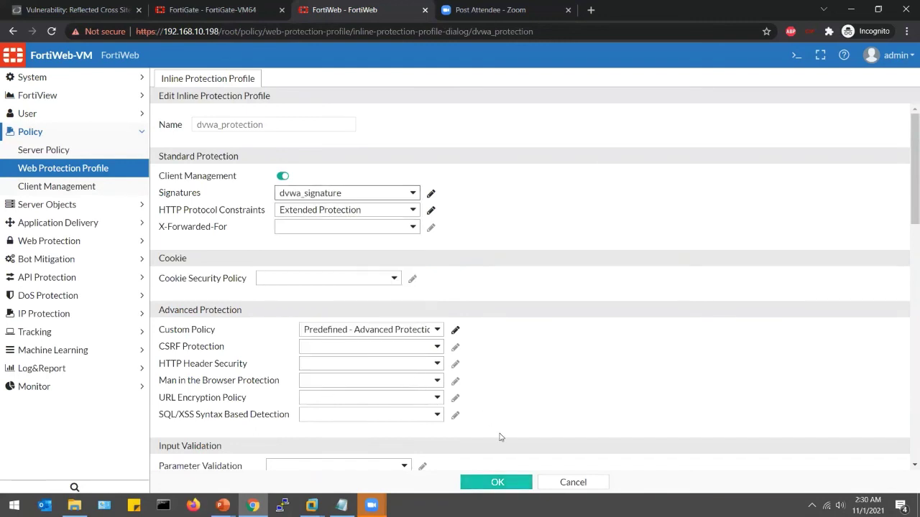
{"action": "key", "text": "Return"}
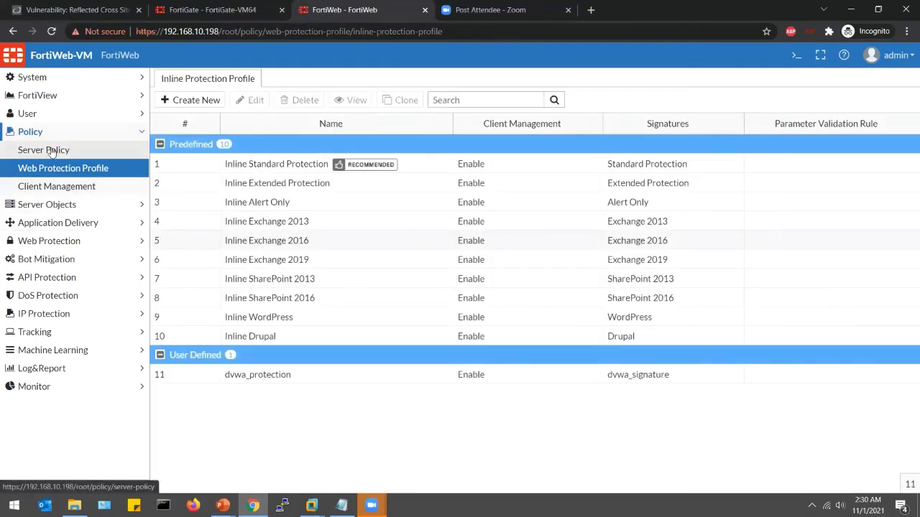
{"action": "left_click", "coordinate": [56, 150]}
- Set policy_dvwa's Web Protection Profile to dvwa_protection and save the server policy
{"action": "double_click", "coordinate": [241, 132]}
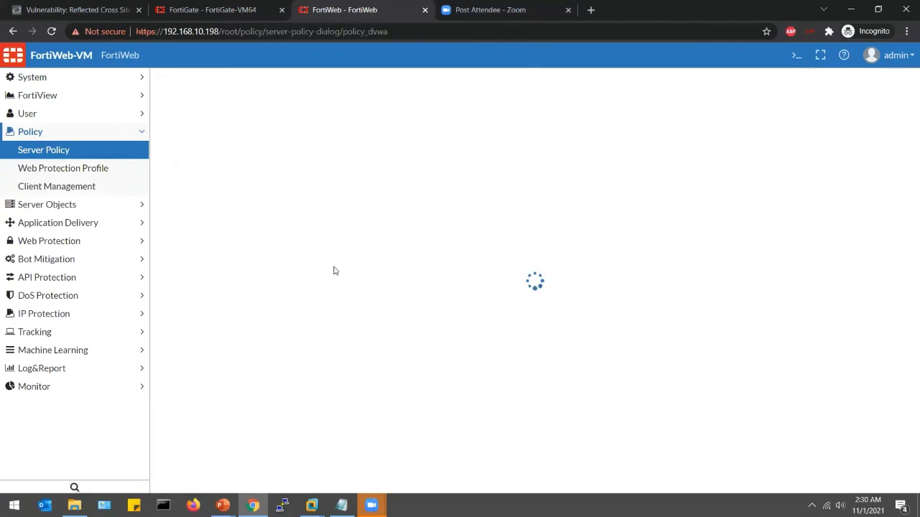
{"action": "scroll", "coordinate": [334, 270], "scroll_direction": "down", "scroll_amount": 3}
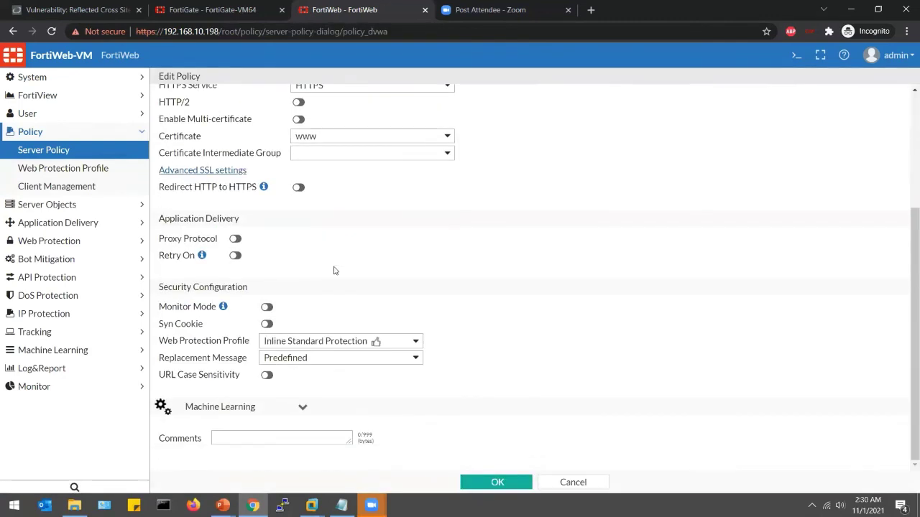
{"action": "left_click", "coordinate": [322, 348]}
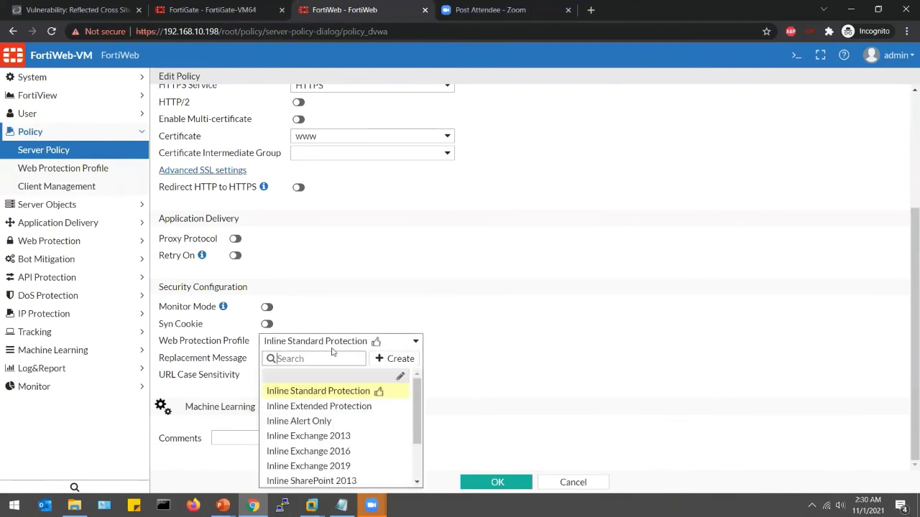
{"action": "scroll", "coordinate": [337, 406], "scroll_direction": "down", "scroll_amount": 3}
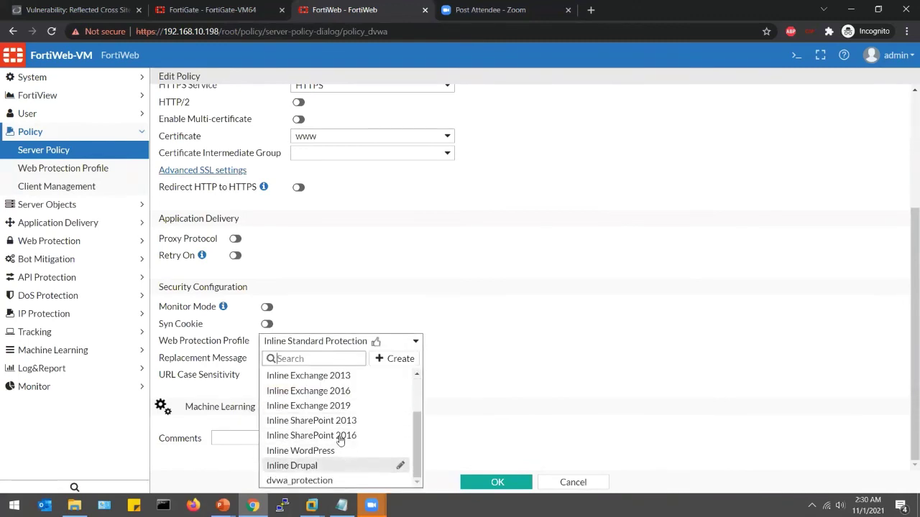
{"action": "type", "text": "dvwa"}
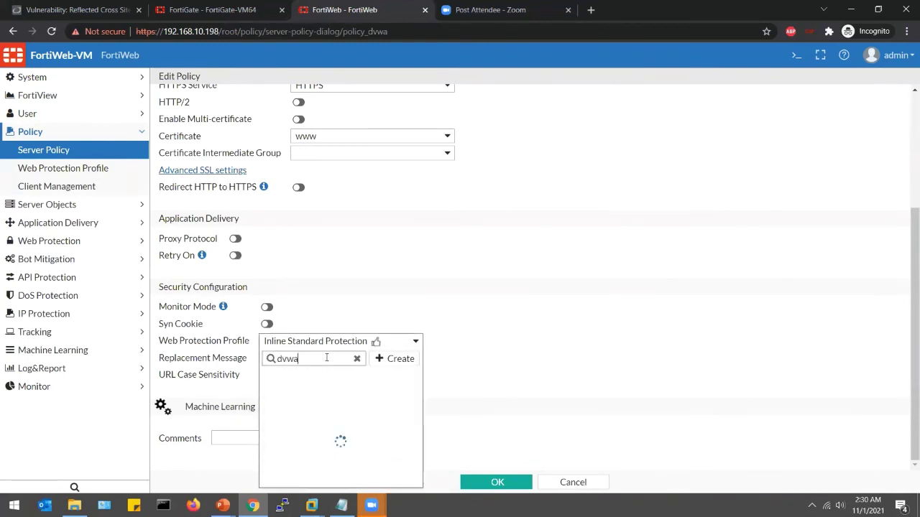
{"action": "left_click", "coordinate": [318, 379]}
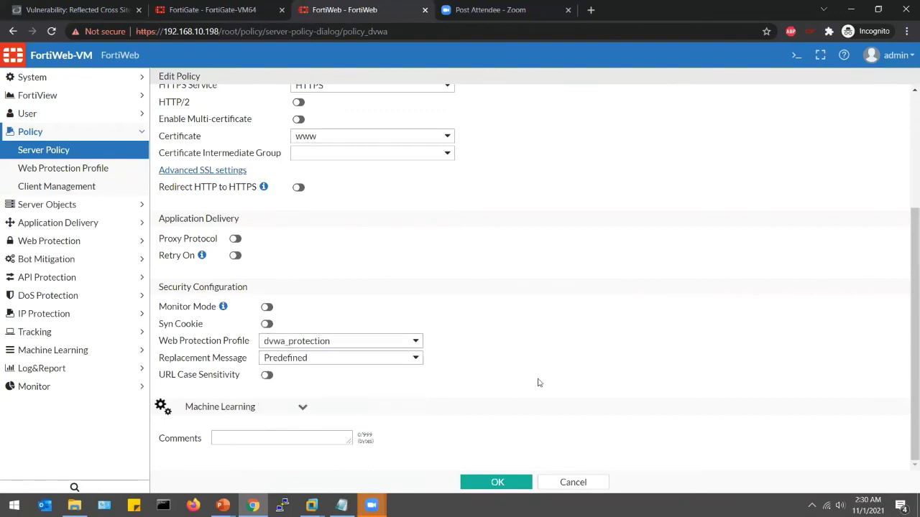
{"action": "key", "text": "Return"}
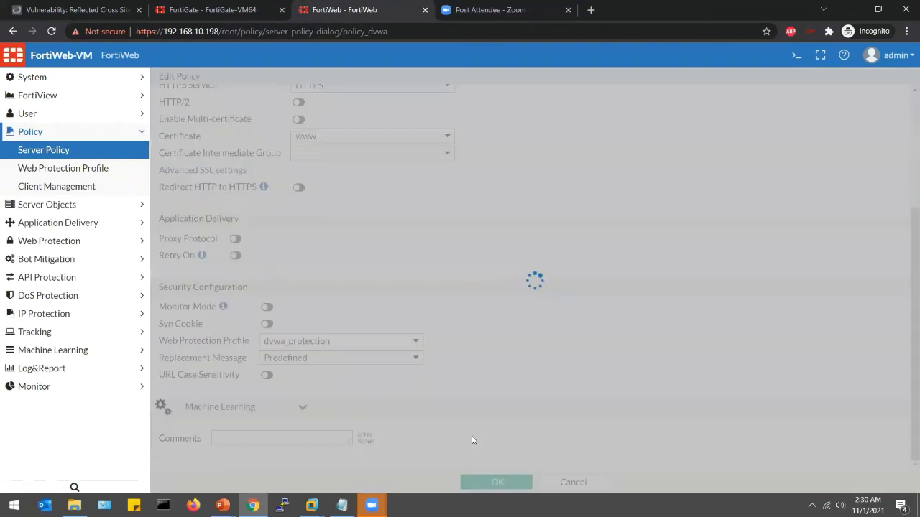
- Back in DVWA, open the SQL Injection page and place the cursor in the User ID field
{"action": "left_click", "coordinate": [80, 10]}
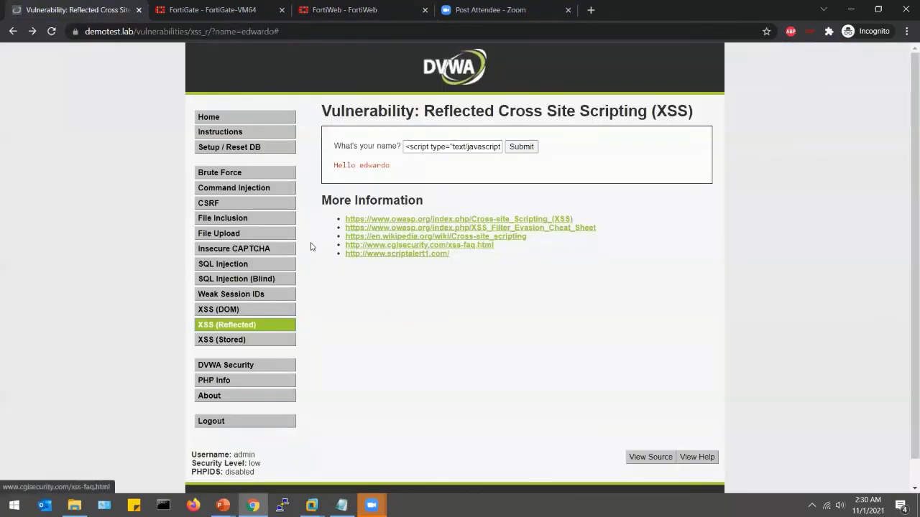
{"action": "left_click", "coordinate": [230, 264]}
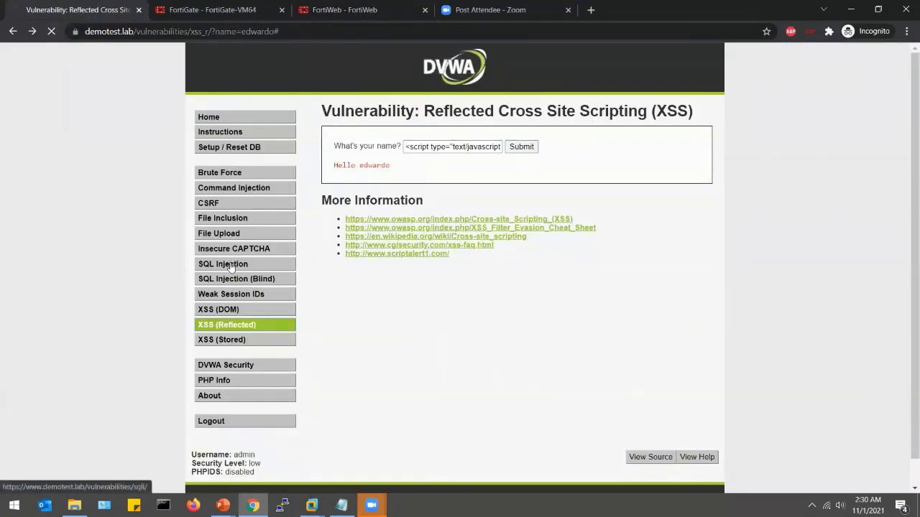
{"action": "left_click", "coordinate": [399, 148]}
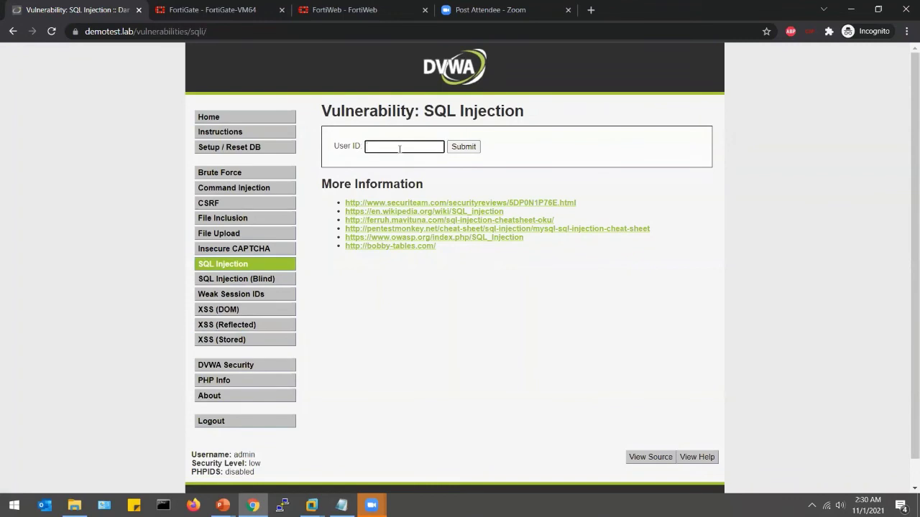
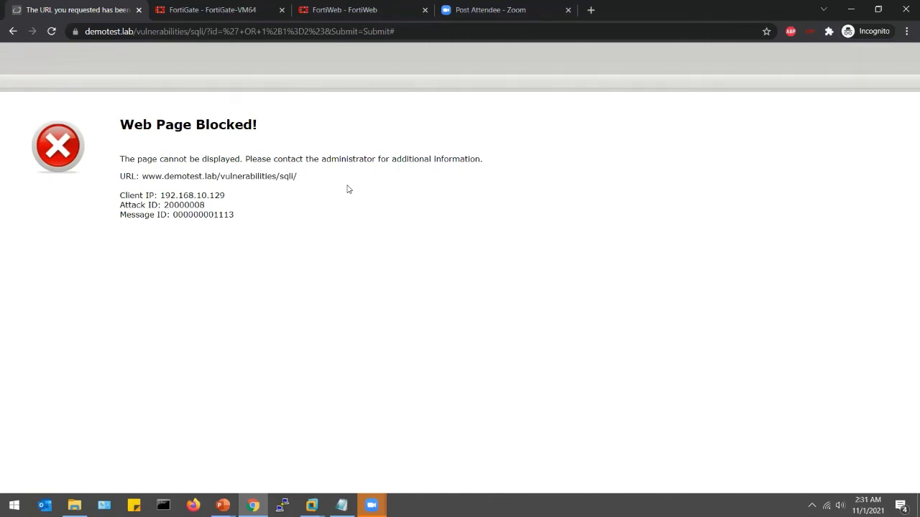
- Return to the FortiWeb Server Policy list, where policy_dvwa runs with dvwa_protection
{"action": "left_click", "coordinate": [343, 15]}
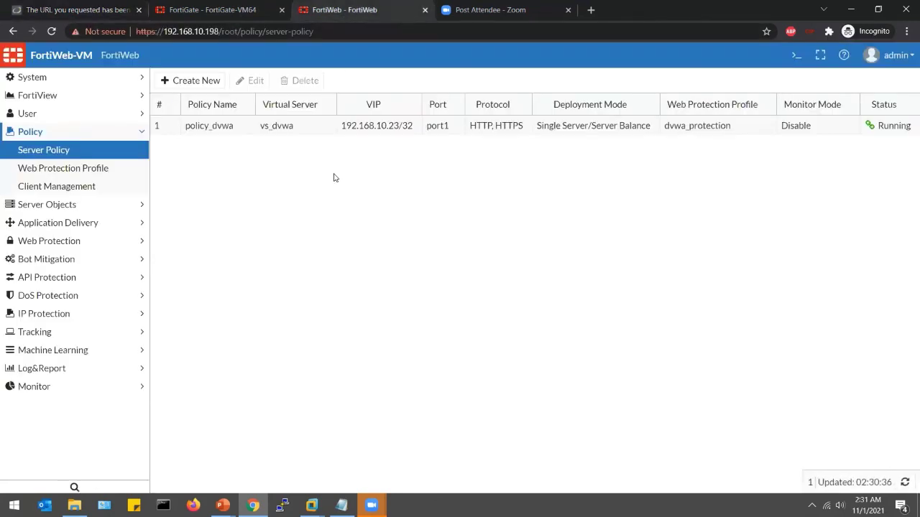